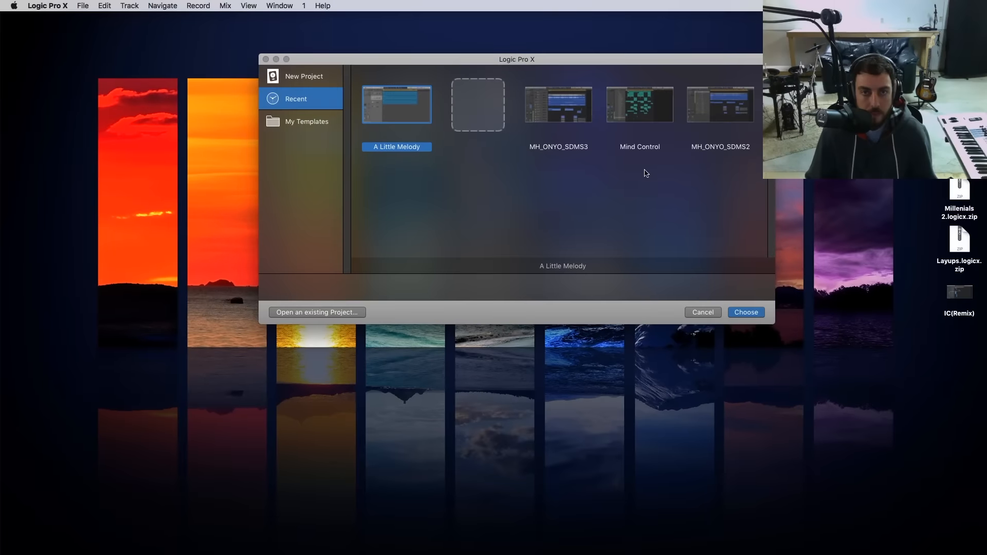
# - Look through the new-project, recent and template choices, and open the recent project A Little Melody
pyautogui.moveTo(562, 63); pyautogui.dragTo(541, 91)
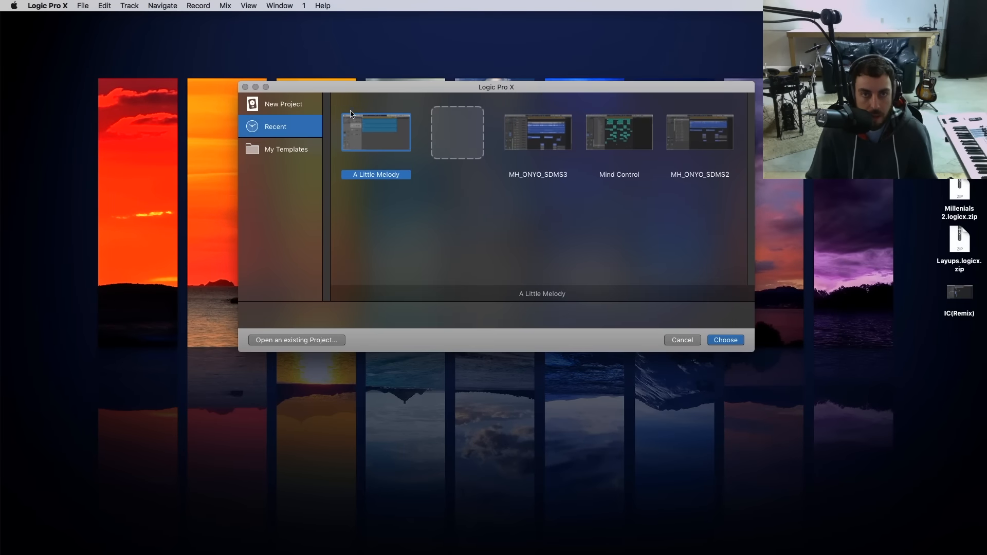
pyautogui.moveTo(358, 88)
pyautogui.mouseDown()
pyautogui.moveTo(325, 96)
pyautogui.moveTo(385, 59)
pyautogui.moveTo(309, 98)
pyautogui.moveTo(360, 42)
pyautogui.moveTo(358, 79)
pyautogui.mouseUp()
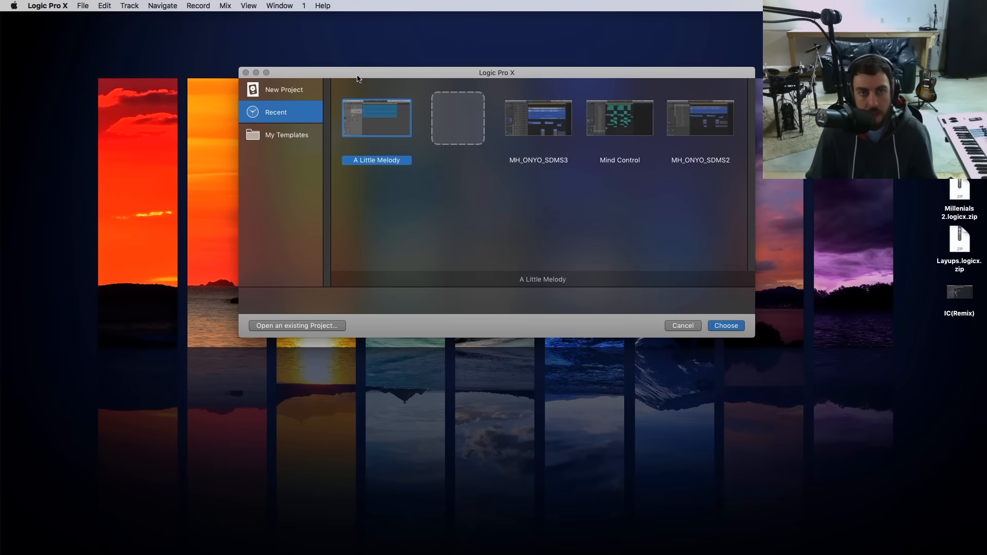
pyautogui.click(278, 91)
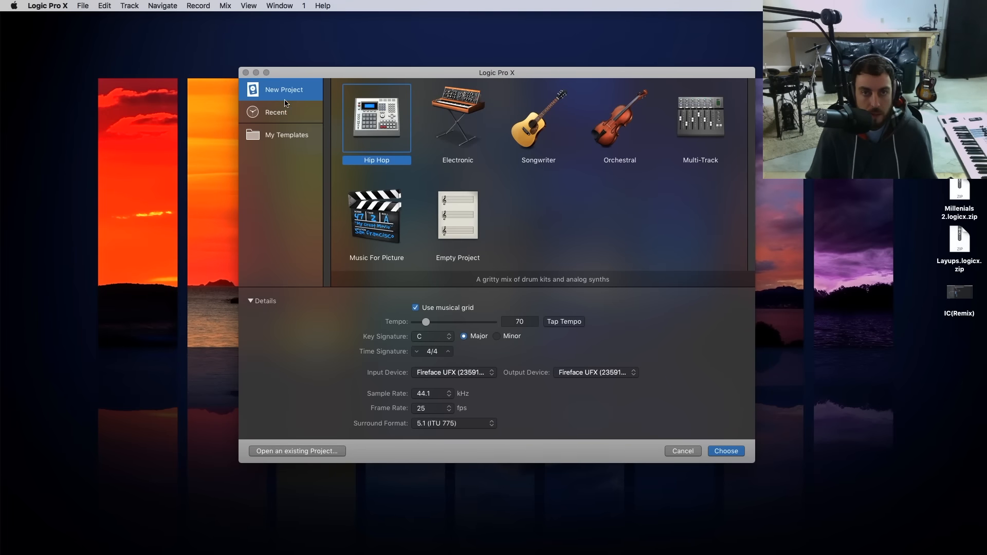
pyautogui.click(286, 116)
pyautogui.click(288, 134)
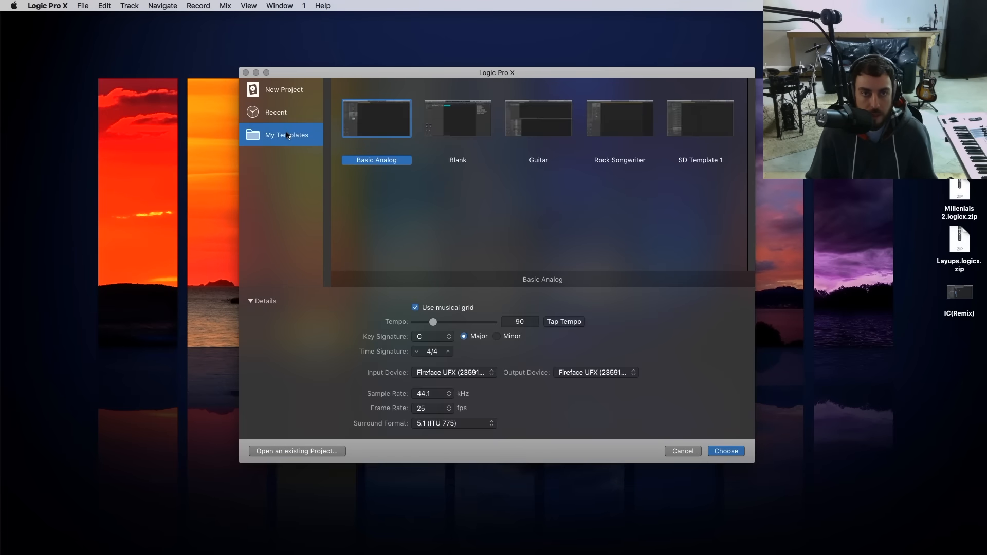
pyautogui.click(285, 114)
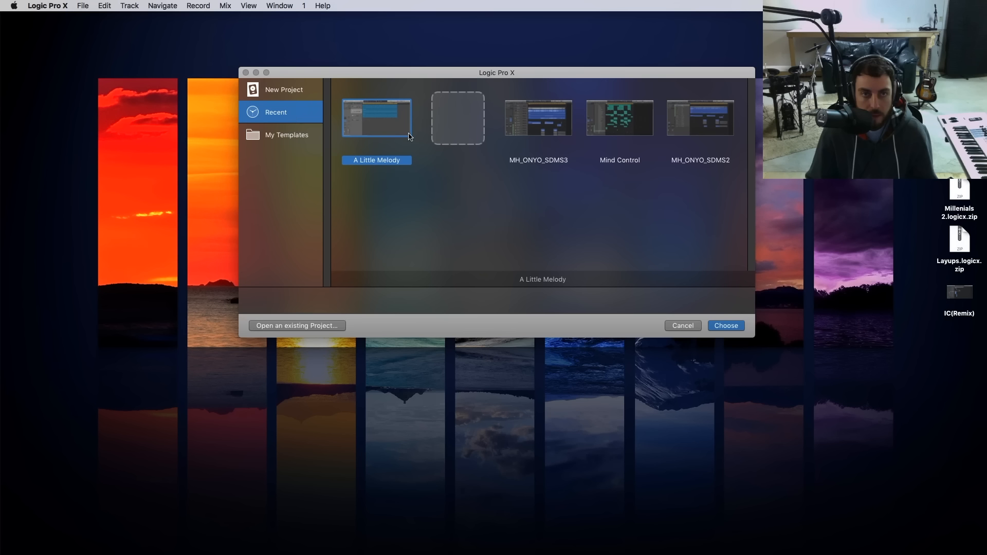
pyautogui.click(729, 326)
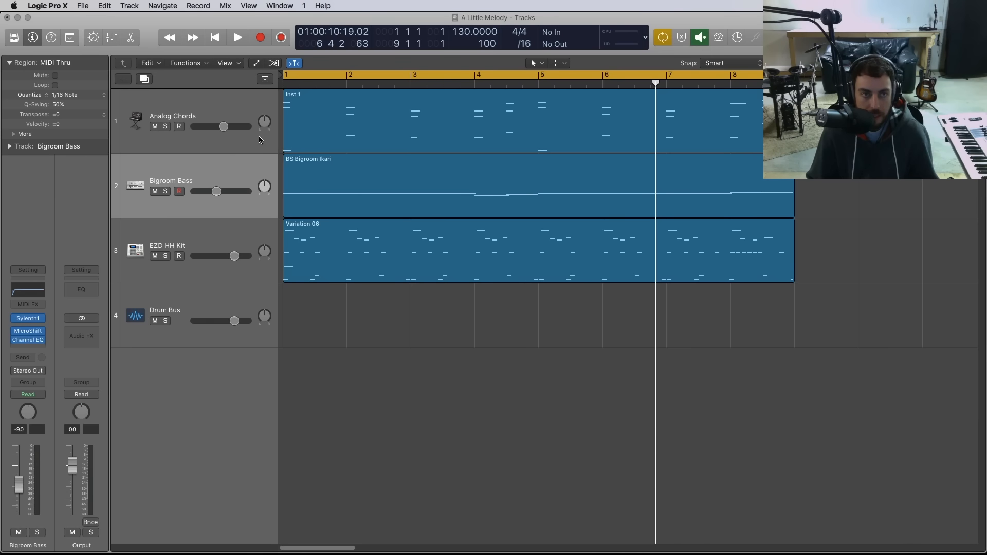
# - Select the EZD HH Kit track and leave all regions deselected
pyautogui.click(233, 104)
pyautogui.click(230, 161)
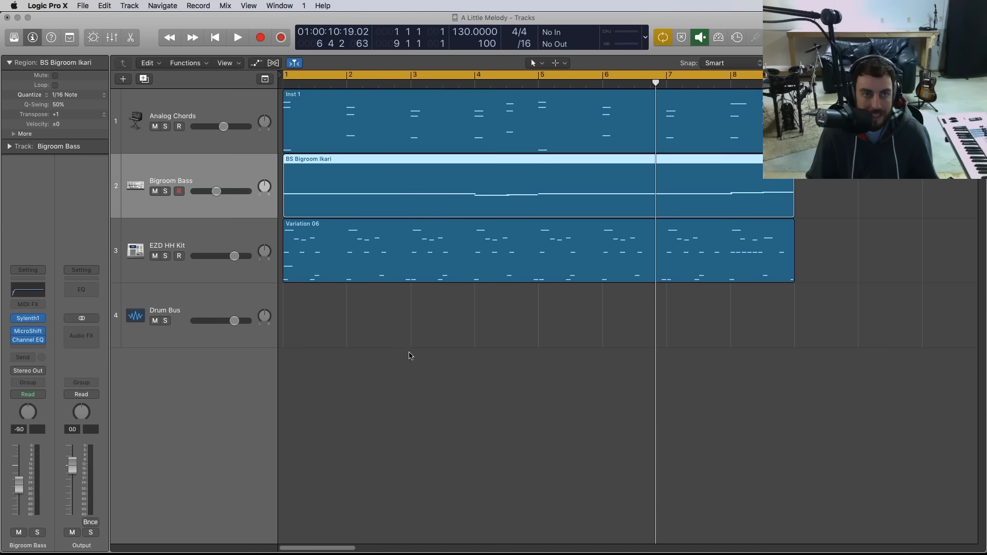
pyautogui.click(411, 343)
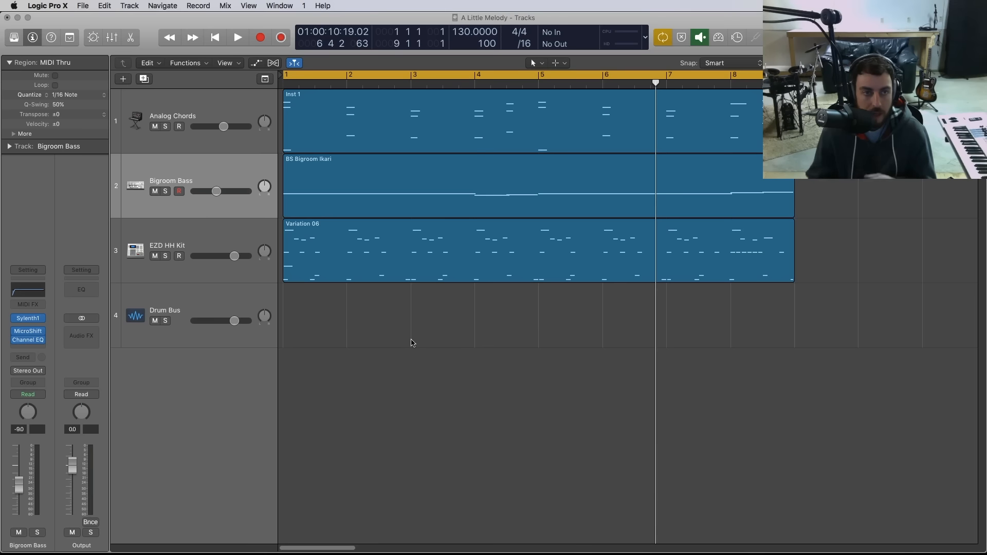
pyautogui.click(200, 248)
pyautogui.click(192, 304)
pyautogui.click(196, 248)
pyautogui.click(341, 348)
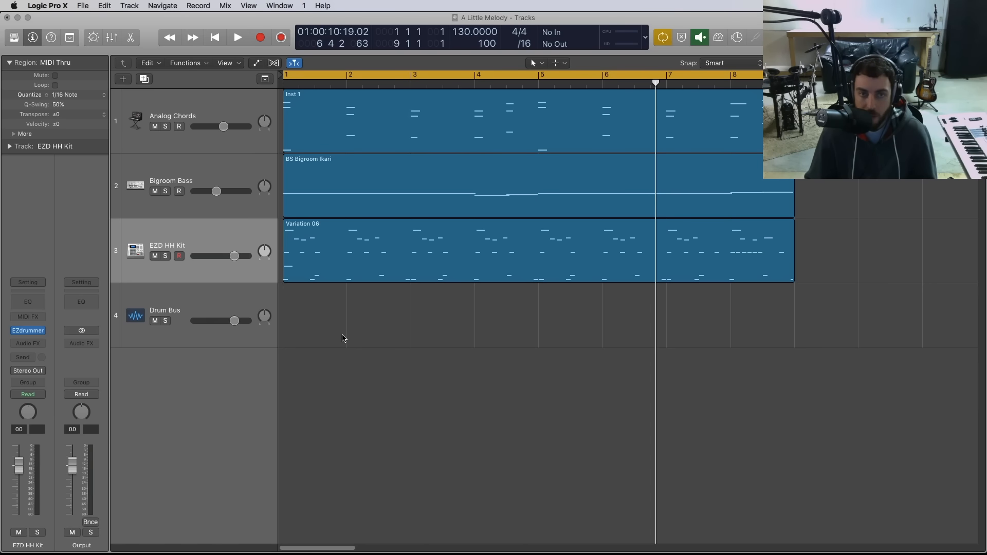
# - Set the custom background brightness of the Tracks area to about a quarter of its range in the Display preferences, and deselect all regions
pyautogui.click(60, 5)
pyautogui.moveTo(70, 35)
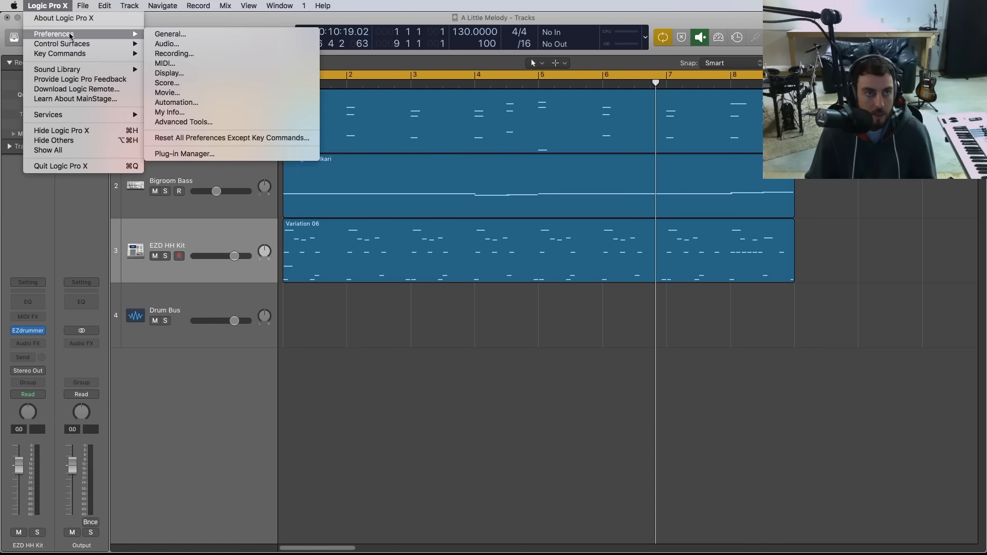
pyautogui.click(169, 36)
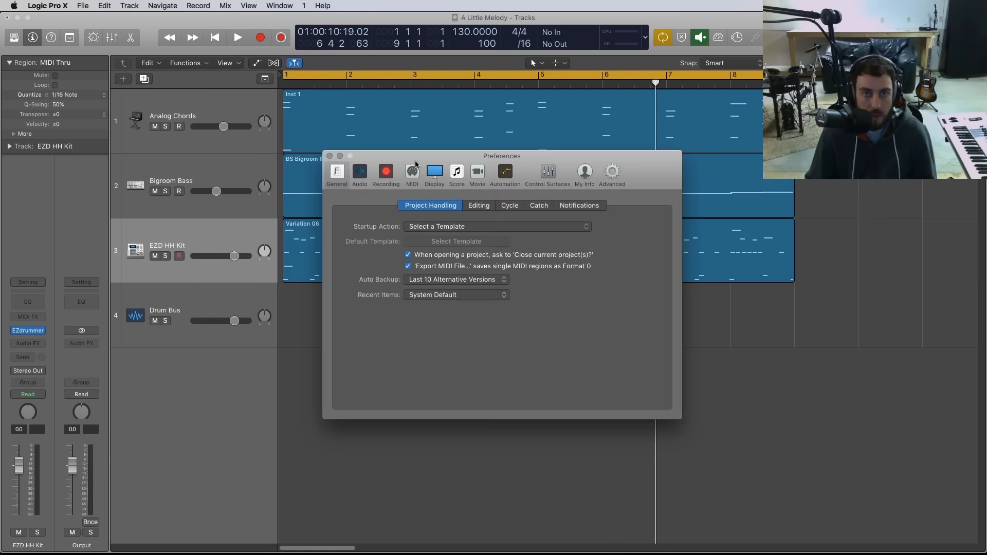
pyautogui.click(406, 142)
pyautogui.click(434, 171)
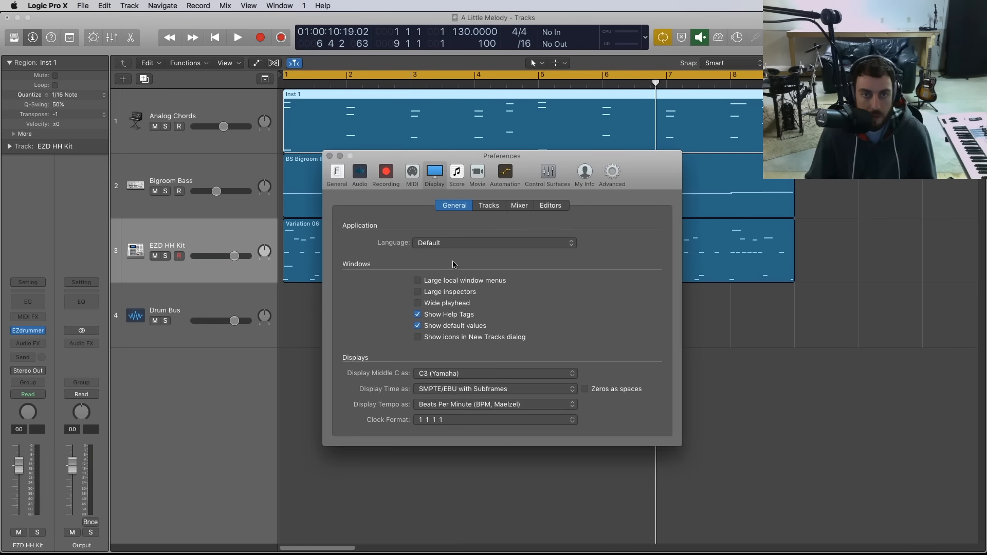
pyautogui.click(489, 205)
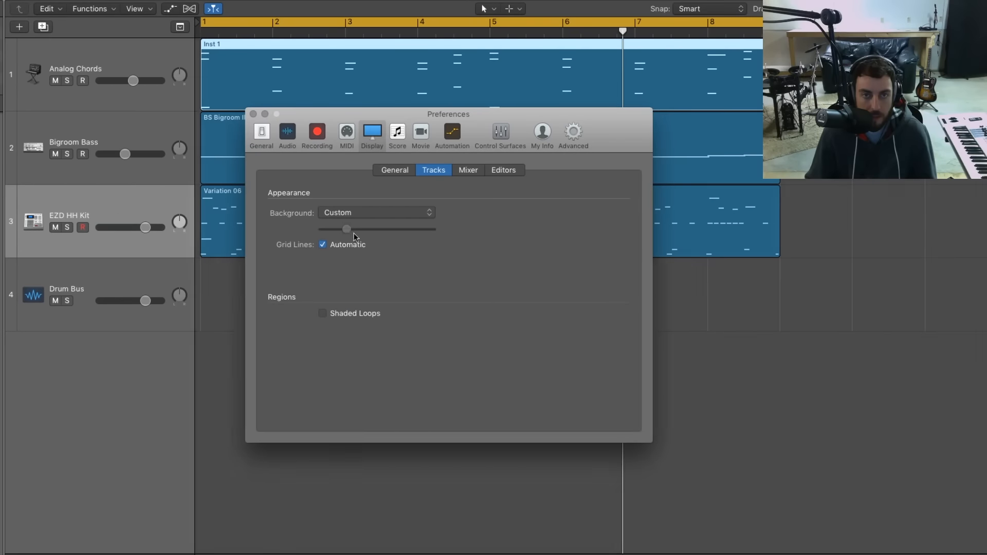
pyautogui.moveTo(353, 233)
pyautogui.mouseDown()
pyautogui.moveTo(394, 233)
pyautogui.moveTo(327, 233)
pyautogui.moveTo(436, 233)
pyautogui.moveTo(352, 230)
pyautogui.mouseUp()
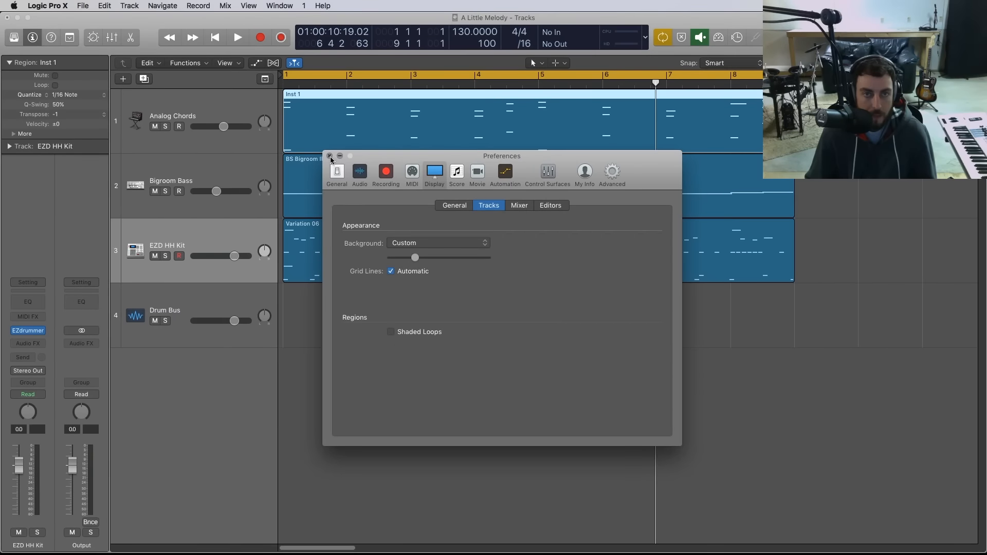
pyautogui.click(329, 156)
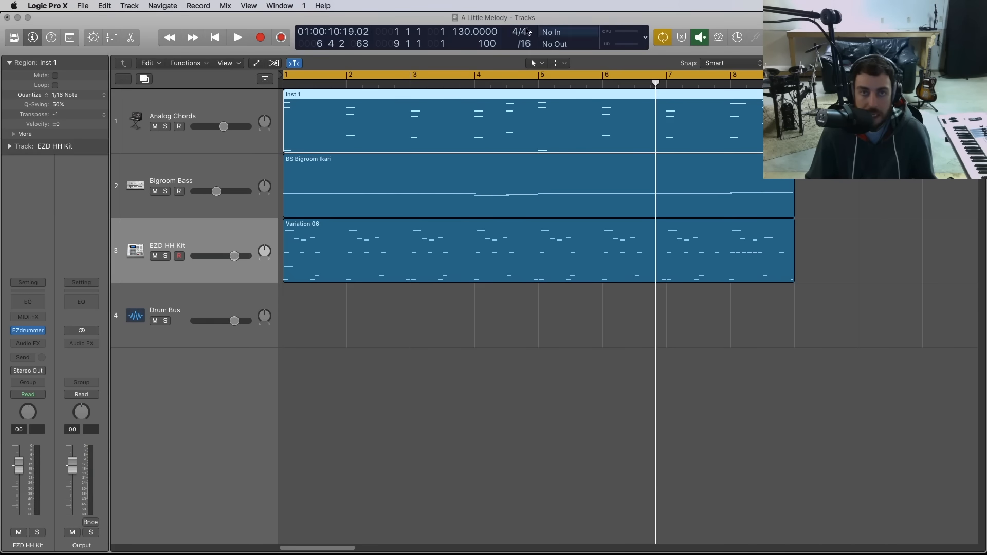
pyautogui.click(417, 394)
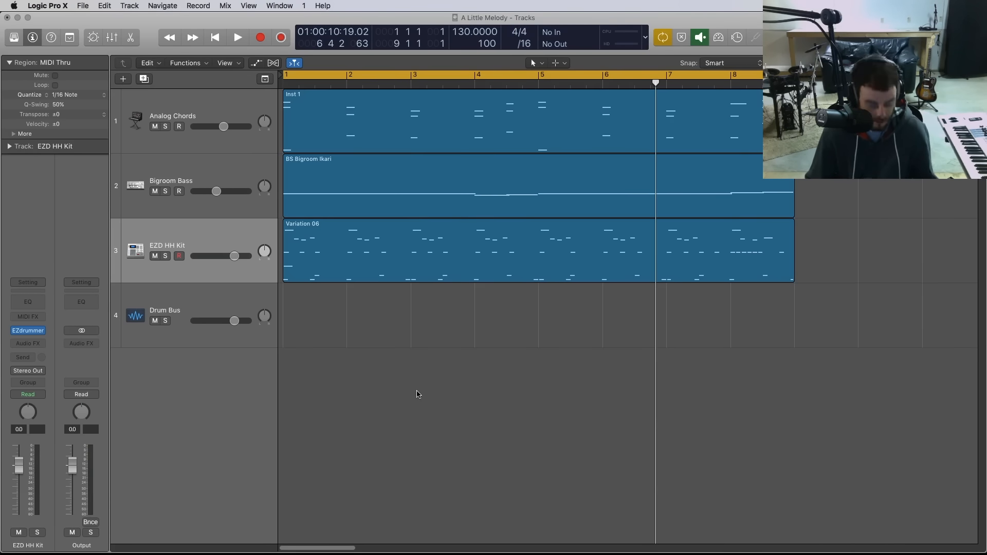
# - Play the project from the beginning while showing and hiding the mixer, stop playback, and leave the mixer hidden
pyautogui.press('x')
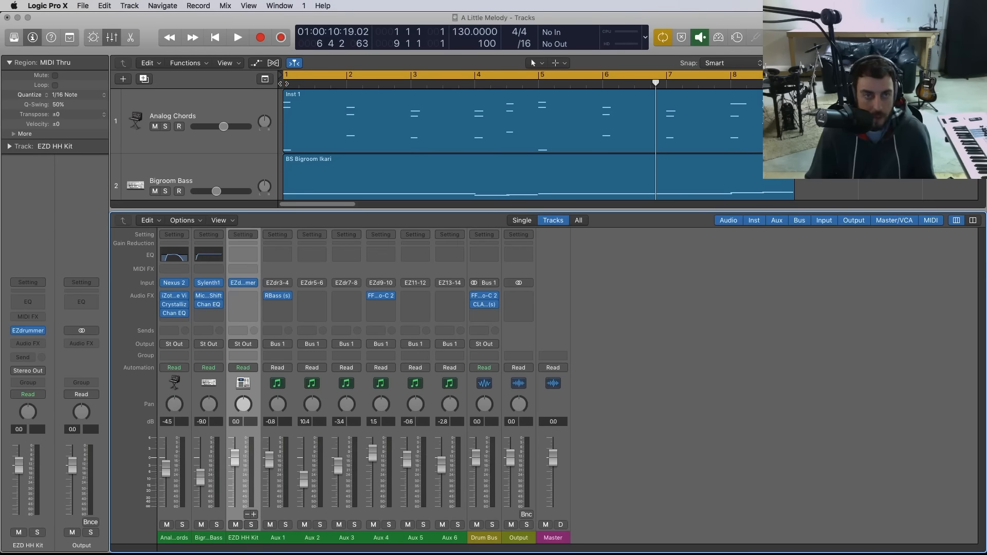
pyautogui.press('Return')
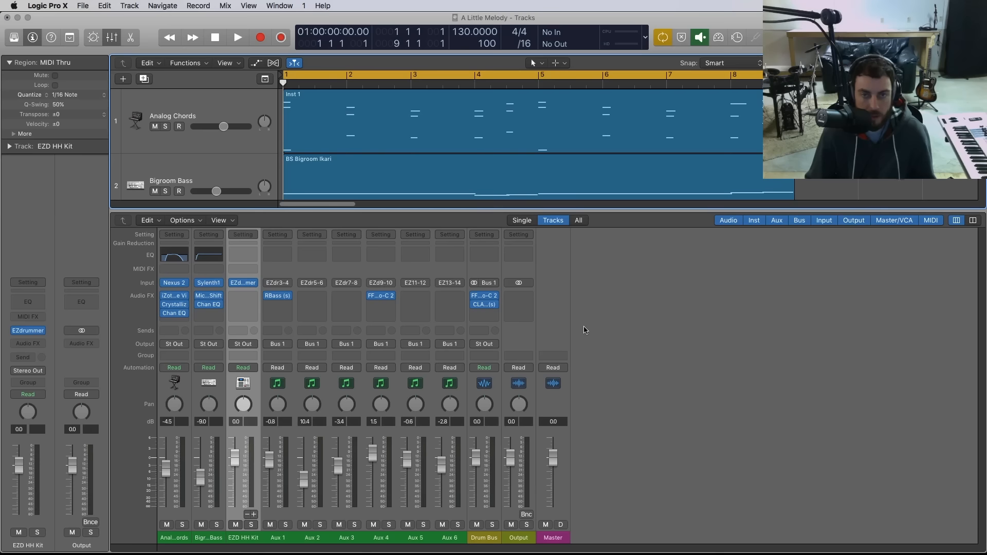
pyautogui.press('space')
pyautogui.click(620, 308)
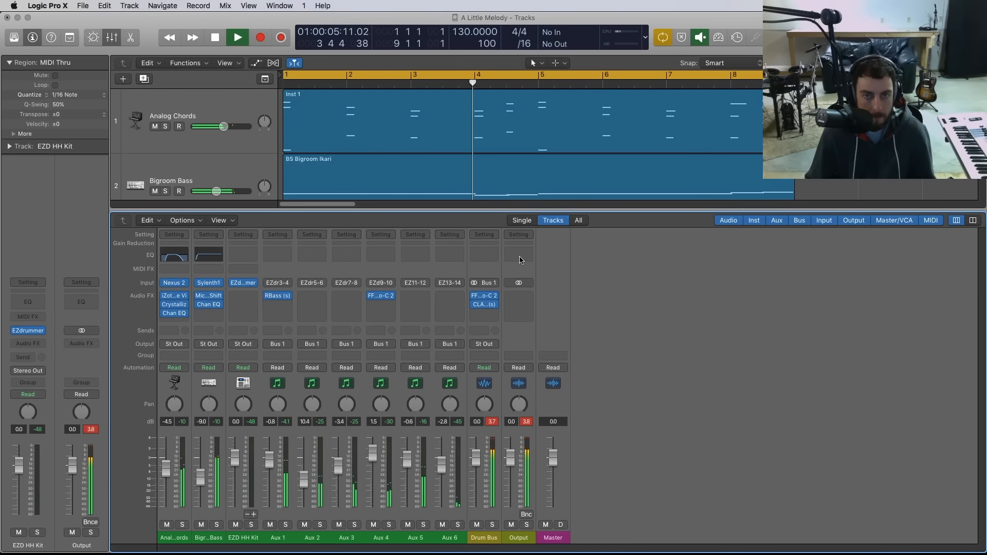
pyautogui.press('x')
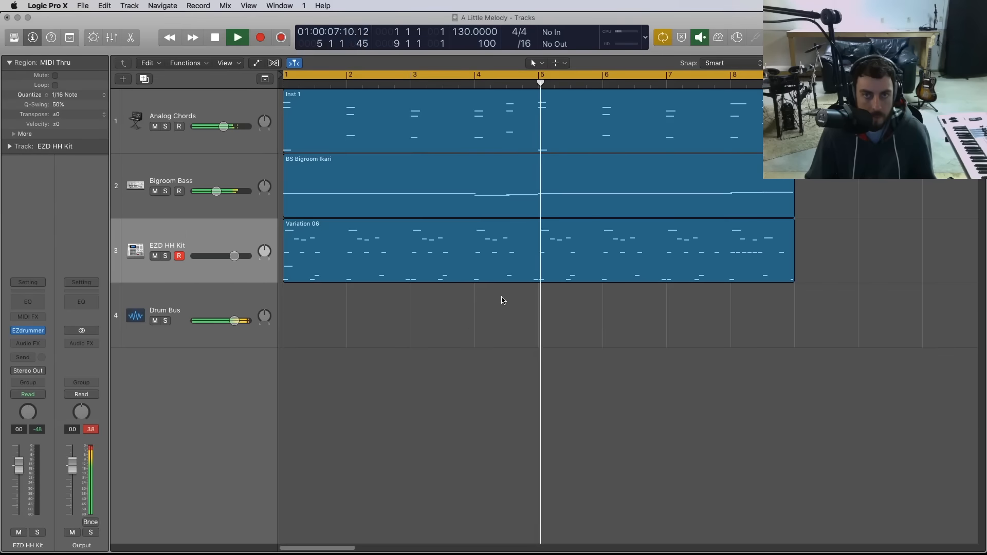
pyautogui.press('x')
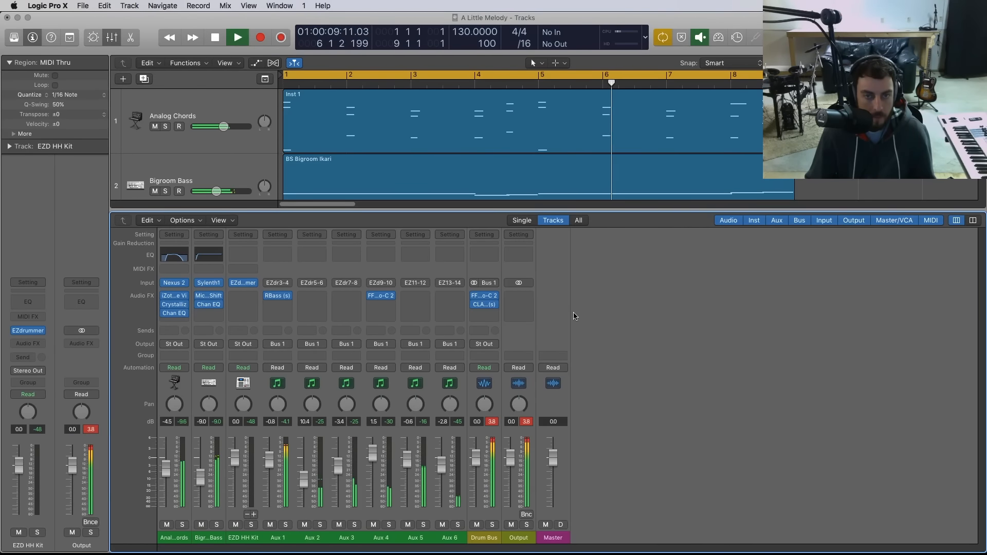
pyautogui.press('space')
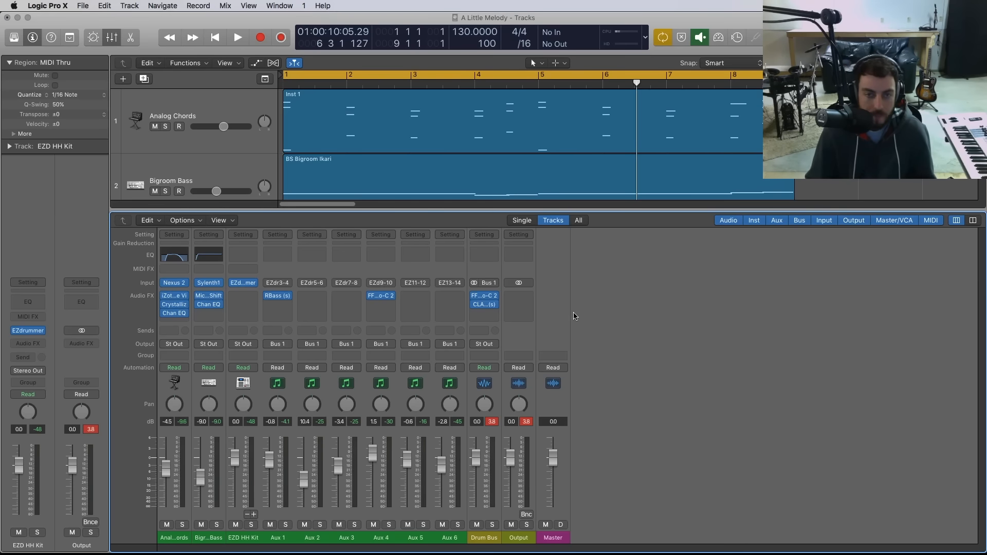
pyautogui.press('x')
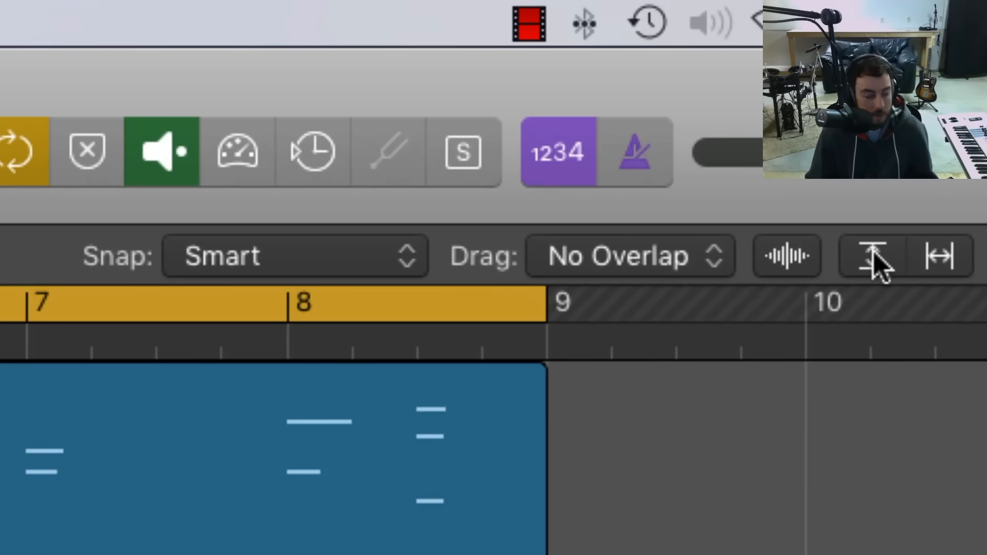
# - Turn on vertical and horizontal auto zoom for the Tracks area, and turn both off again
pyautogui.click(880, 268)
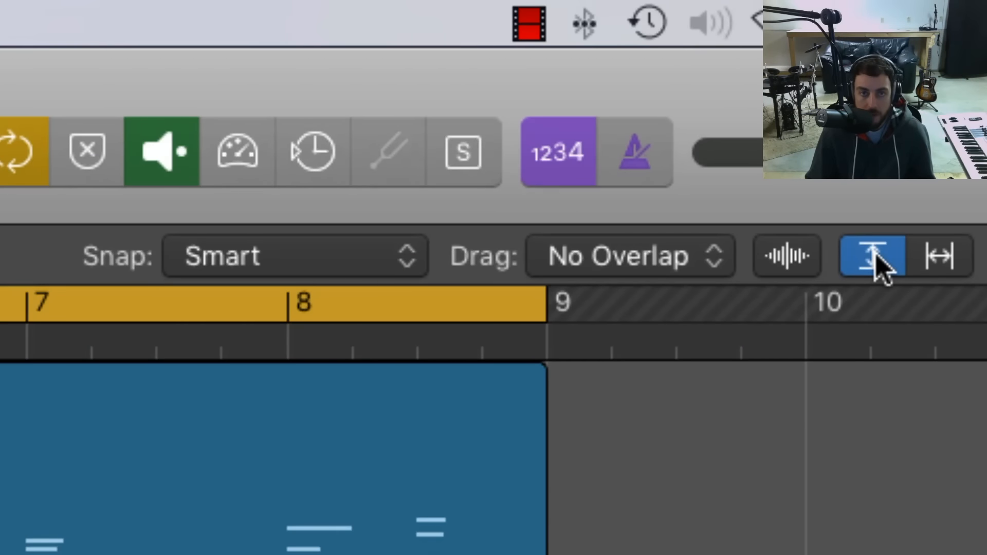
pyautogui.click(940, 257)
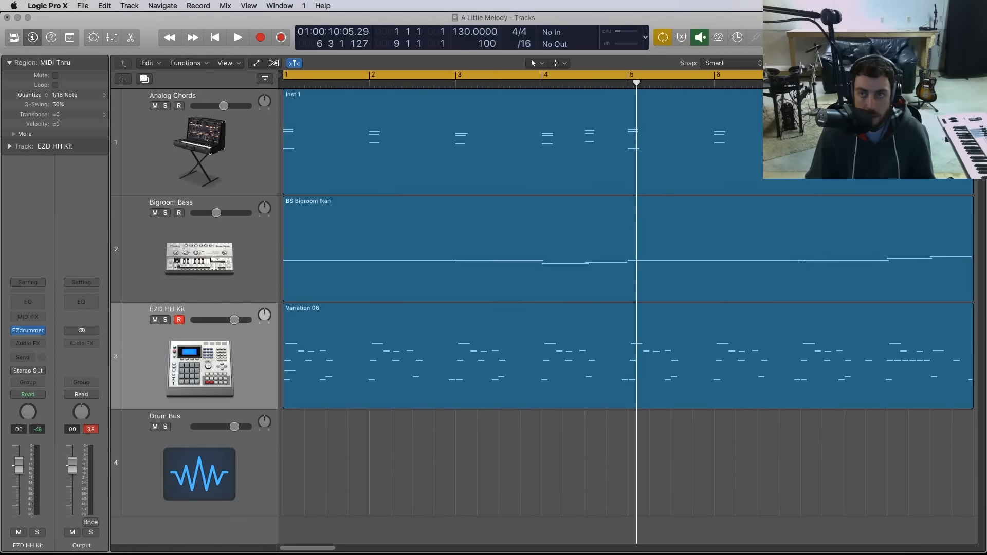
pyautogui.click(885, 62)
pyautogui.click(899, 63)
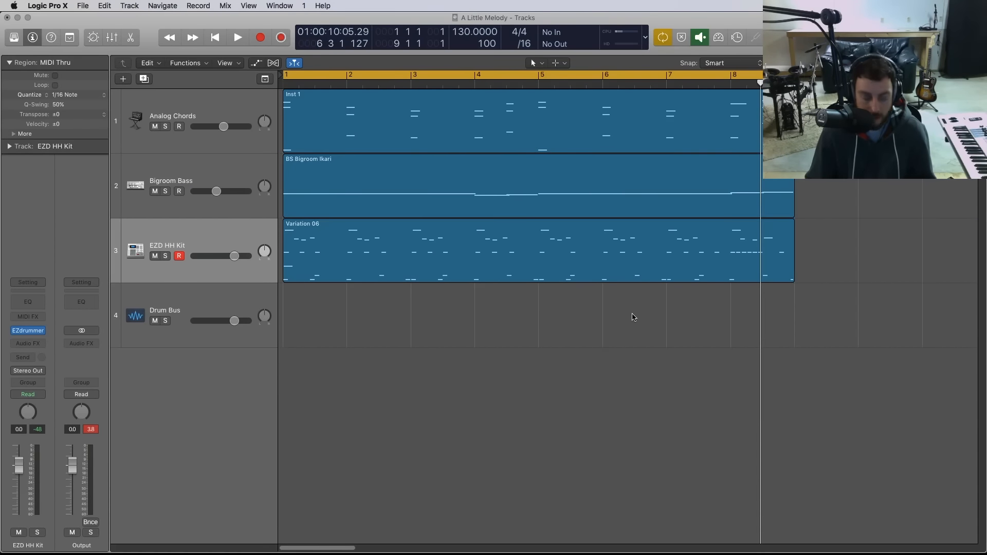
# - Zoom the Tracks area to fit all regions, look over the four tracks, and return to the previous zoom level
pyautogui.press('z')
pyautogui.scroll(-5, 509, 271)
pyautogui.scroll(5, 509, 271)
pyautogui.scroll(-5, 509, 271)
pyautogui.scroll(5, 509, 271)
pyautogui.scroll(-5, 509, 270)
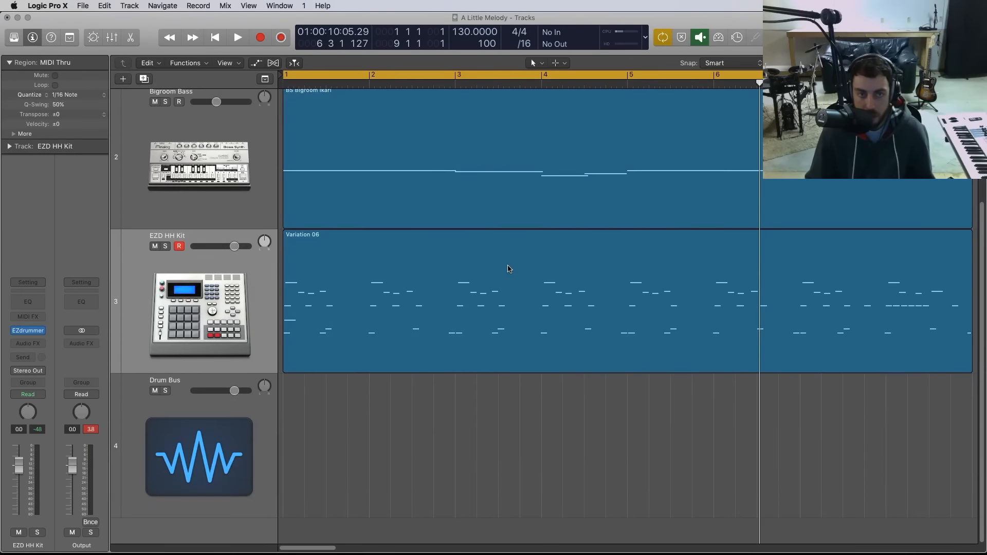
pyautogui.scroll(5, 508, 269)
pyautogui.press('z')
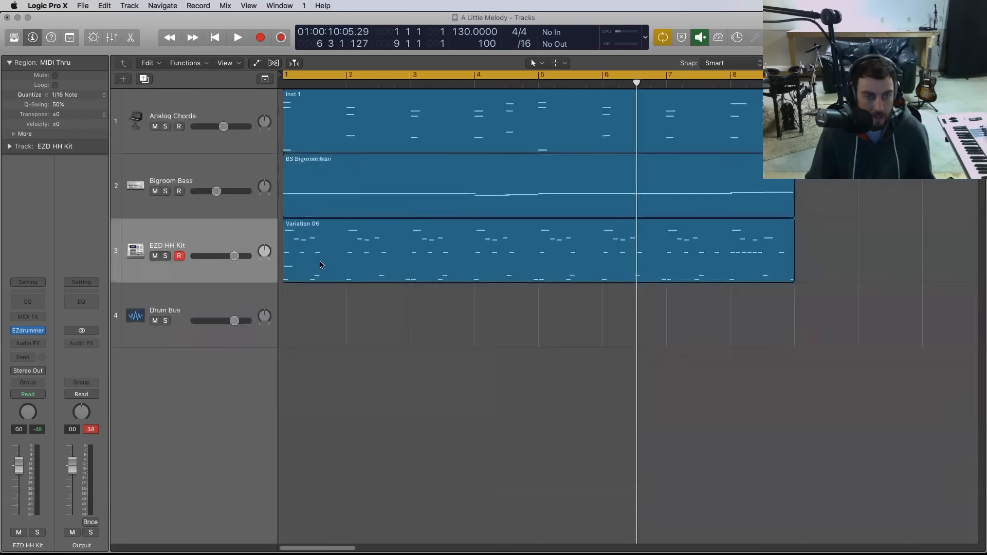
# - Show the mixer and change the Aux 1 channel's pan mode from Balance to Stereo Pan
pyautogui.press('x')
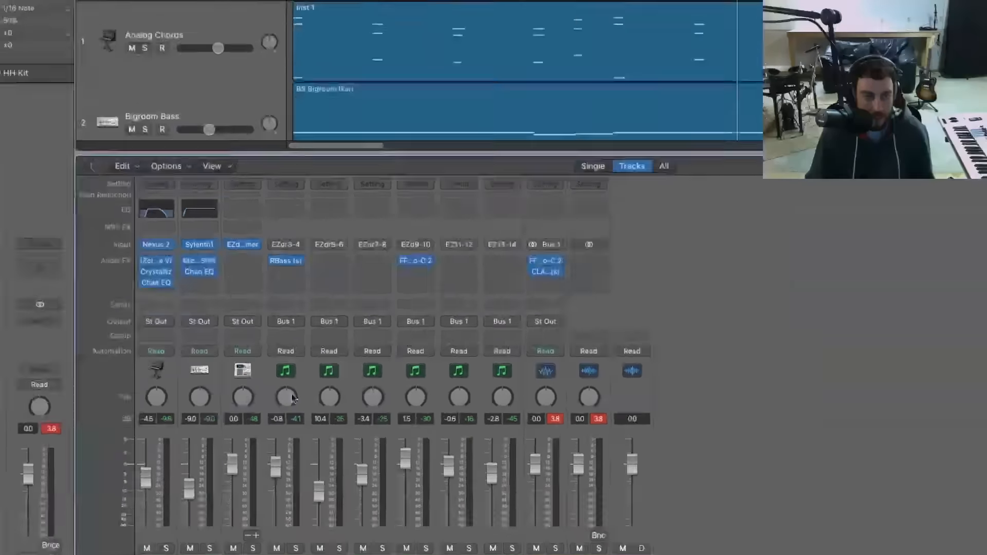
pyautogui.rightClick(278, 401)
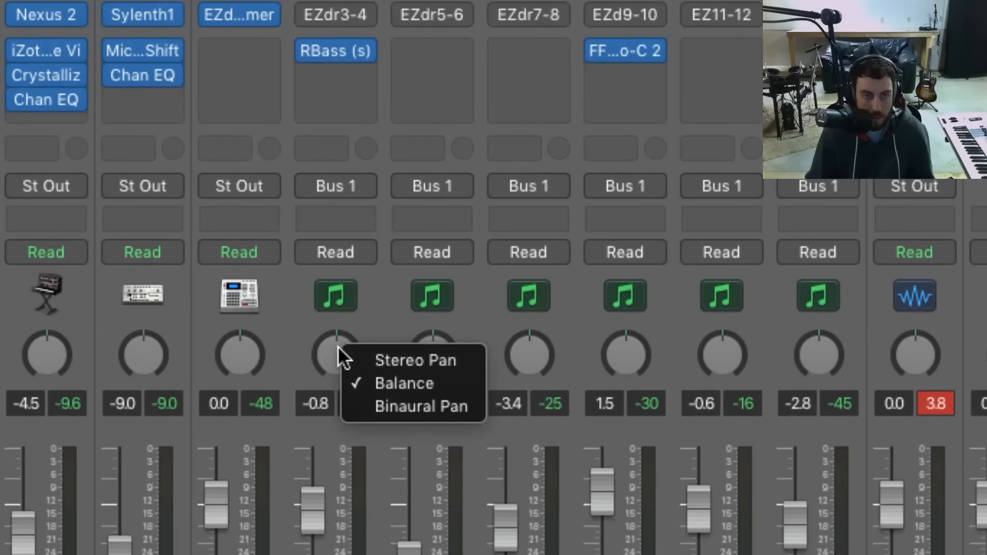
pyautogui.click(384, 362)
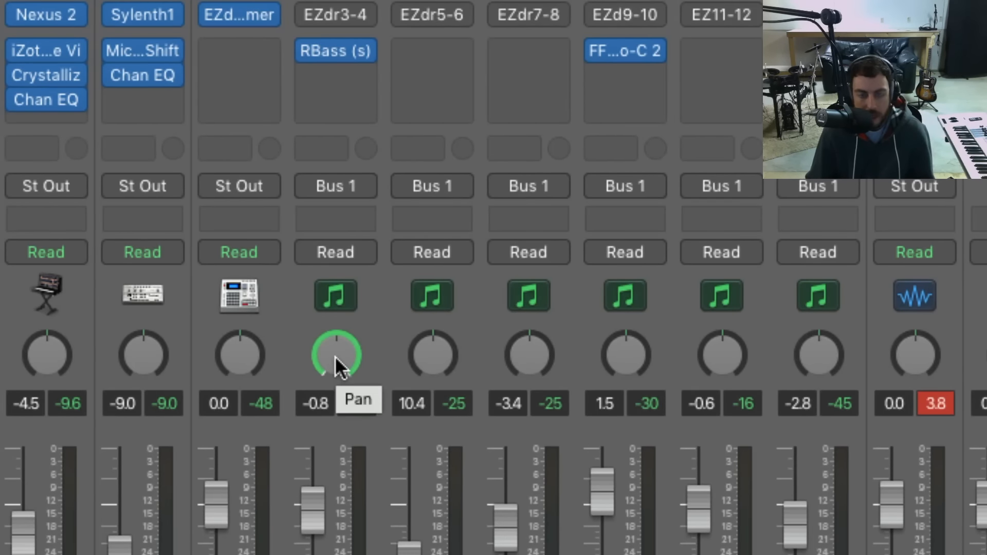
# - Try Aux 1's stereo pan at +37 and -22 with different spread widths, and return it to the centre with a wide spread
pyautogui.moveTo(335, 353); pyautogui.dragTo(364, 265)
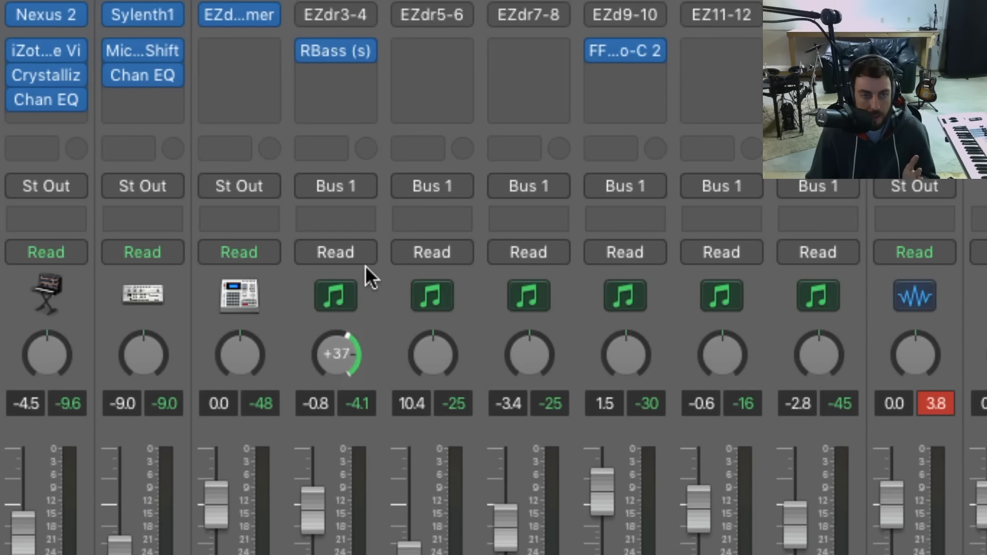
pyautogui.moveTo(333, 364); pyautogui.dragTo(333, 511)
pyautogui.moveTo(311, 353); pyautogui.dragTo(330, 394)
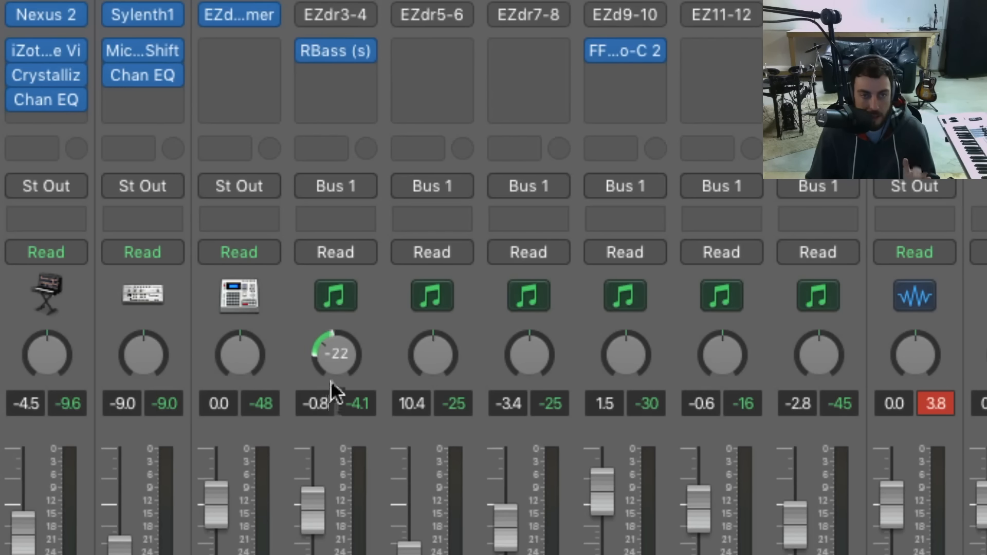
pyautogui.moveTo(315, 354); pyautogui.dragTo(336, 464)
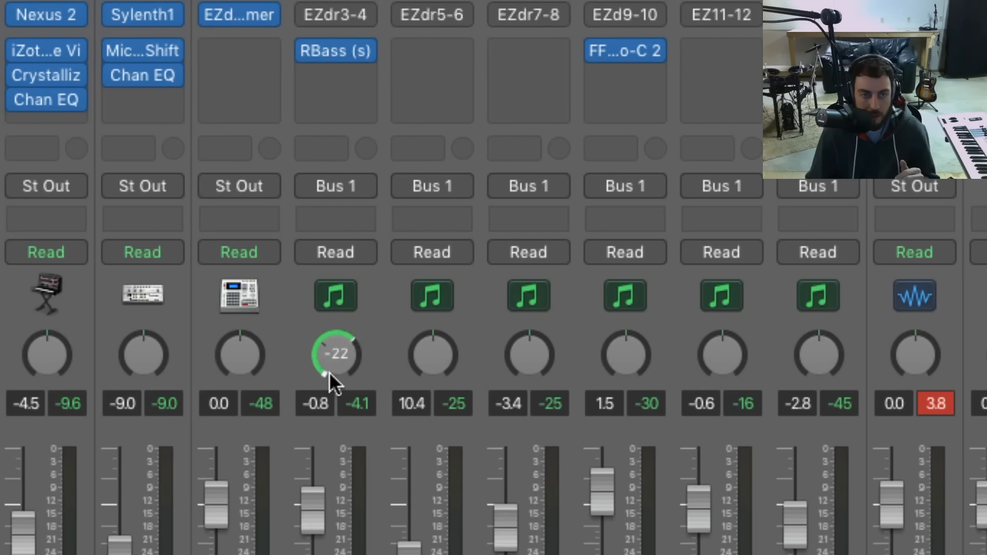
pyautogui.moveTo(330, 370); pyautogui.dragTo(336, 303)
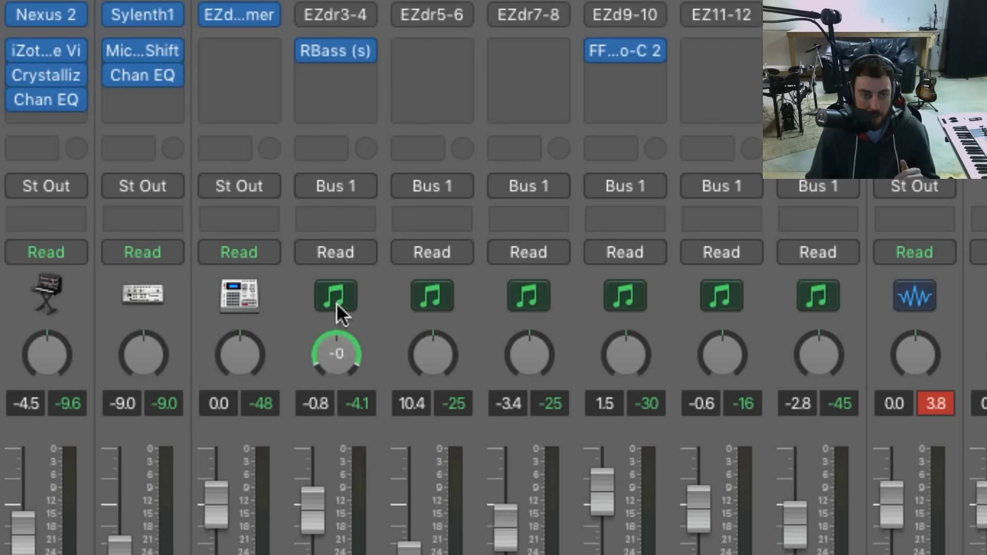
# - Set Aux 1's pan mode back to Balance and hide the mixer
pyautogui.rightClick(334, 355)
pyautogui.click(378, 394)
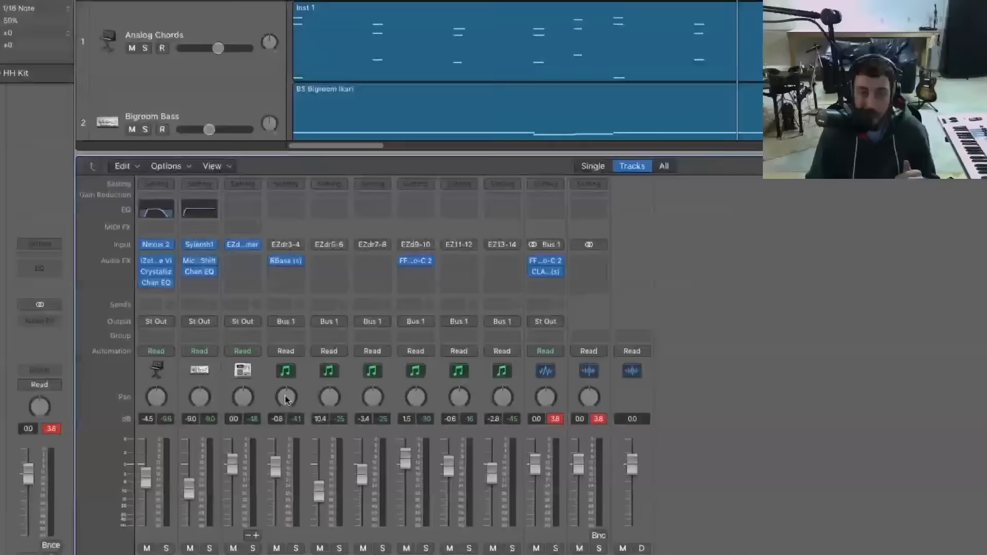
pyautogui.press('x')
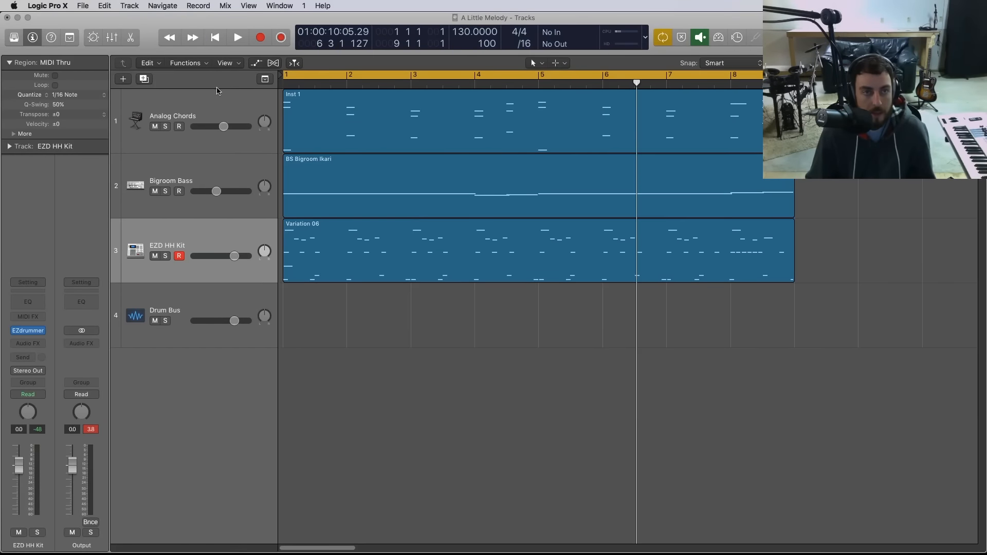
# - Show the mixer, look over the Recent plug-ins for EZD HH Kit's empty audio effect slot, and hide the mixer again
pyautogui.click(190, 103)
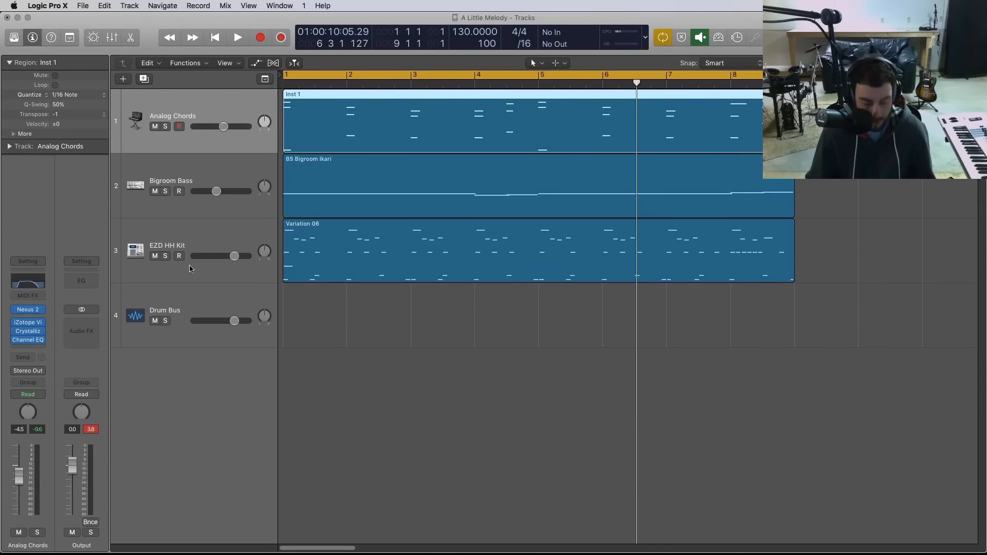
pyautogui.press('x')
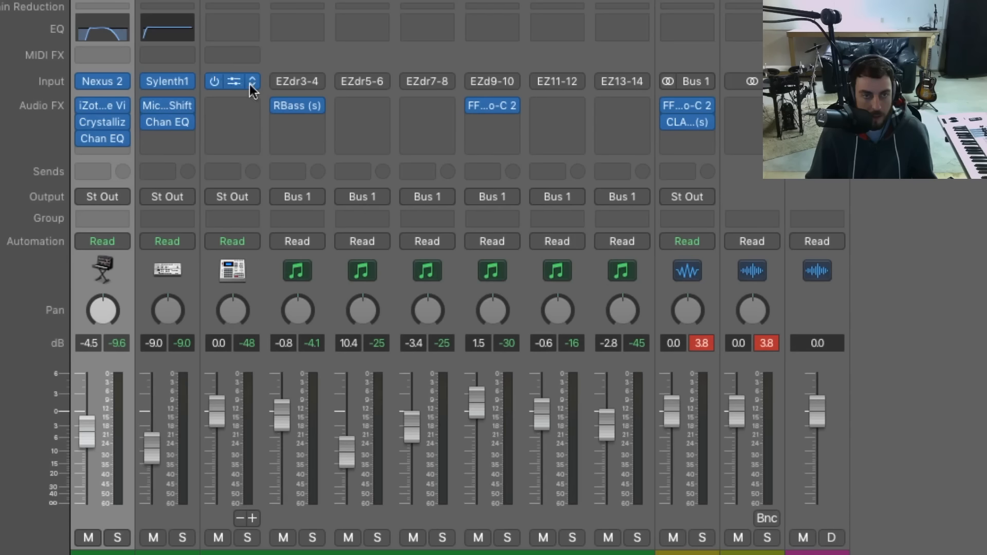
pyautogui.click(246, 104)
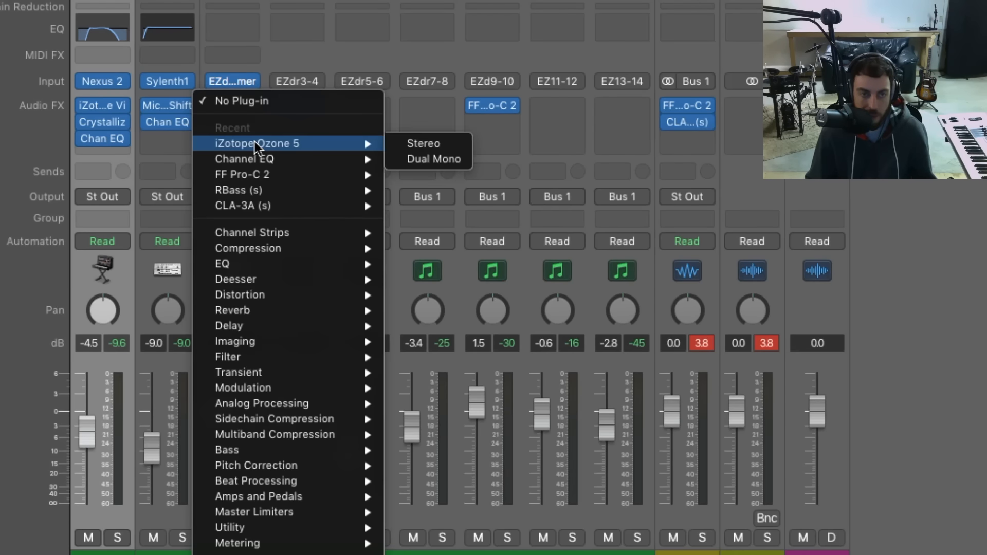
pyautogui.moveTo(273, 137)
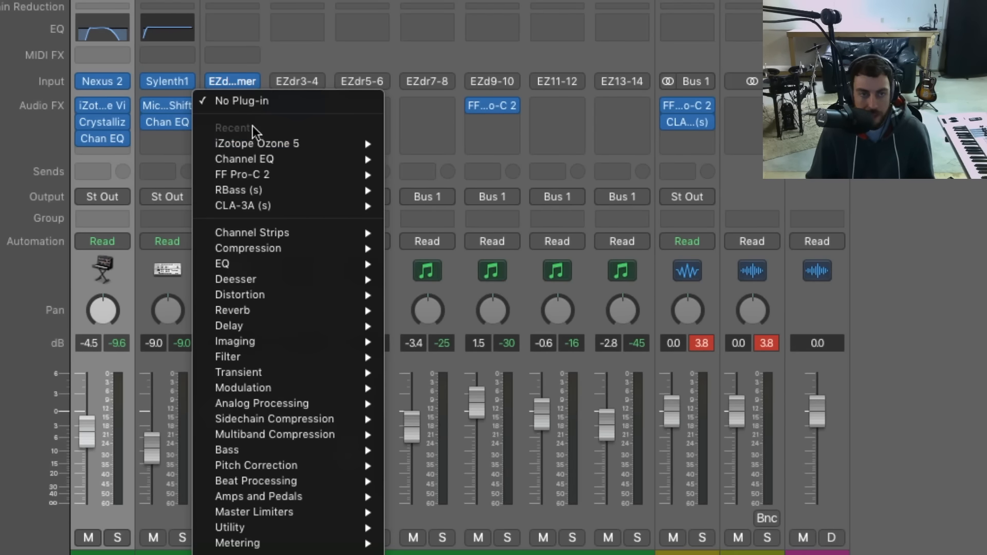
pyautogui.moveTo(253, 164)
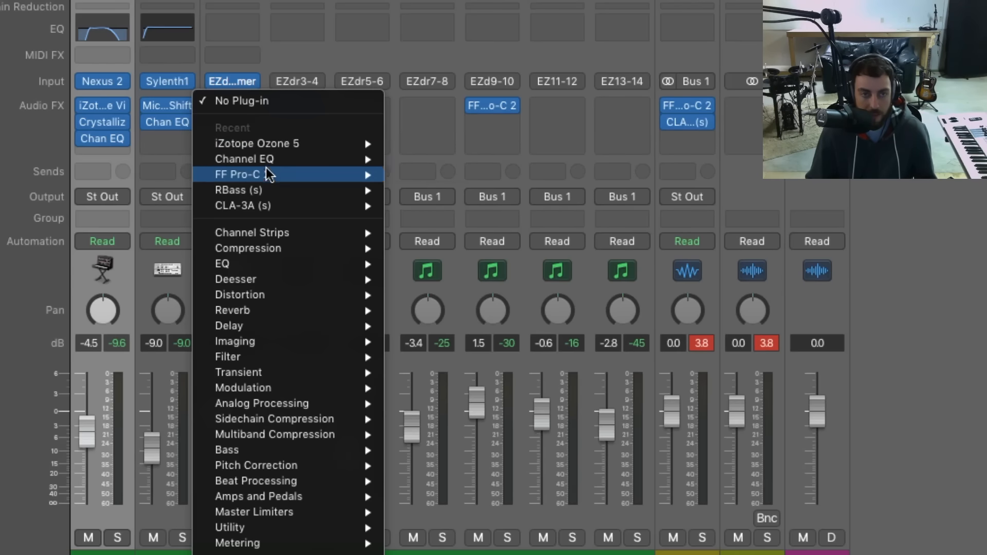
pyautogui.click(647, 311)
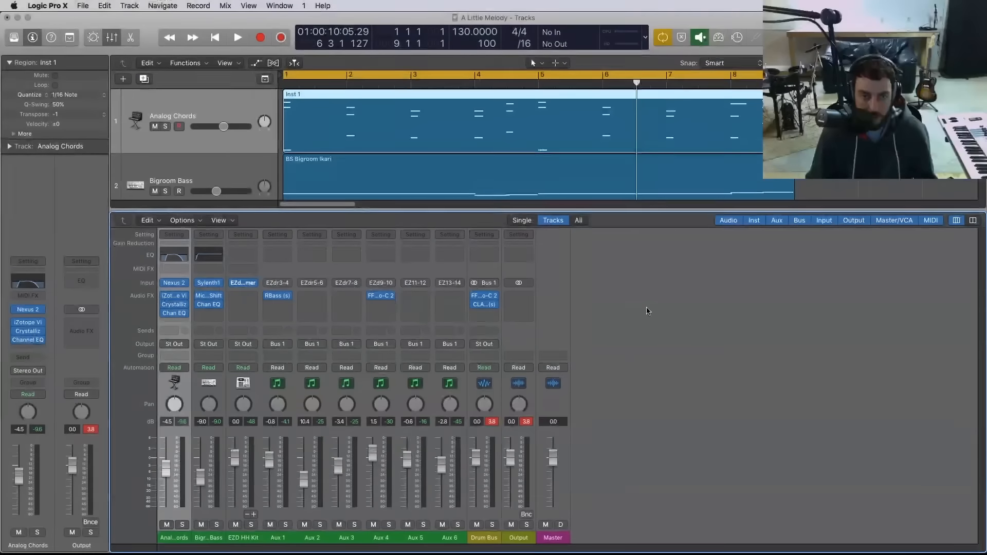
pyautogui.press('x')
pyautogui.click(401, 337)
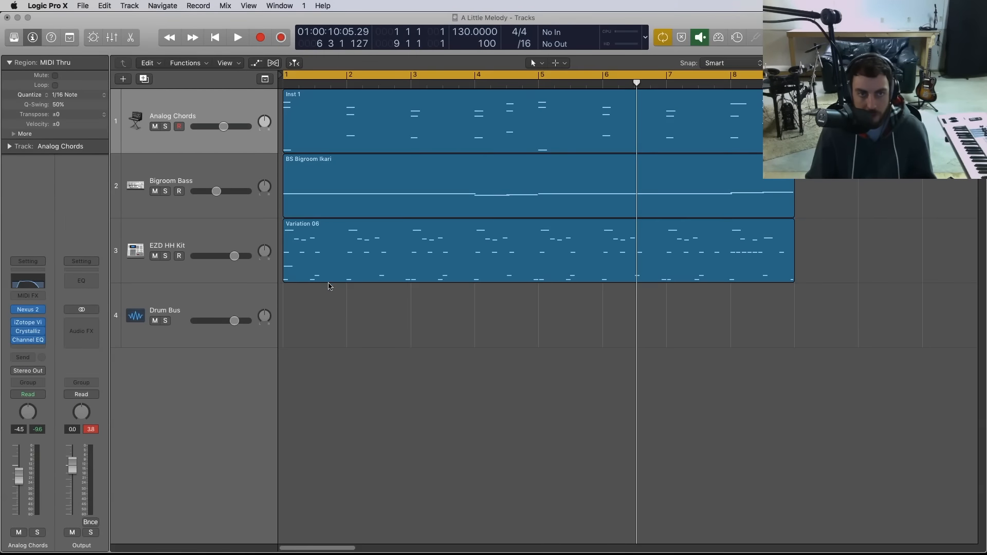
# - Bounce the Variation 06 region on EZD HH Kit in place to a new track, muting the source, with Normalize off
pyautogui.click(323, 233)
pyautogui.click(188, 238)
pyautogui.click(343, 257)
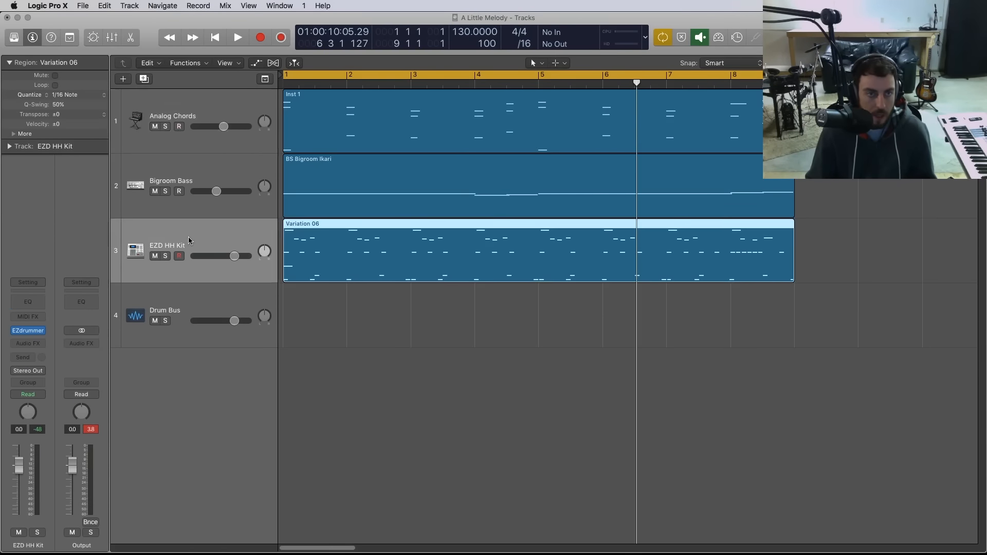
pyautogui.hotkey('ctrl', 'b')
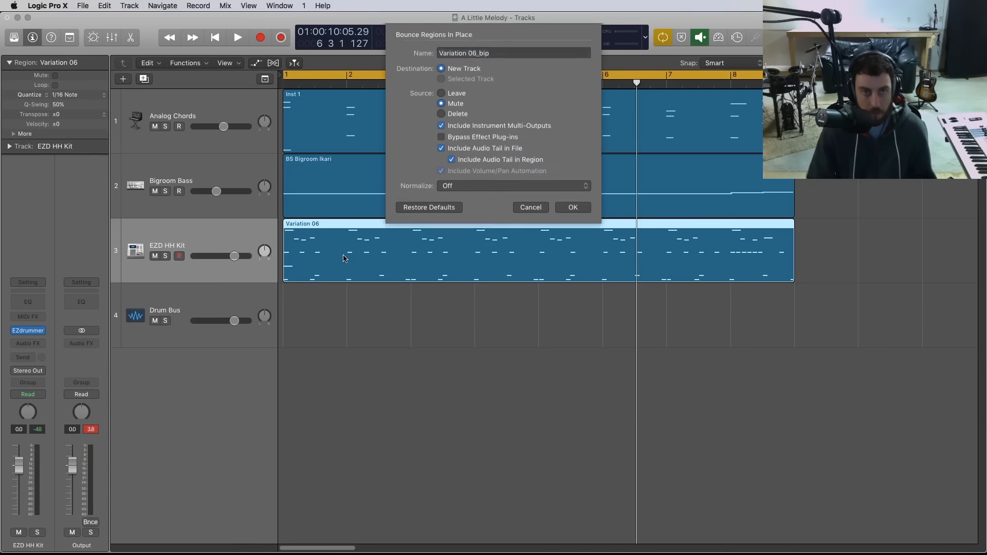
pyautogui.click(574, 209)
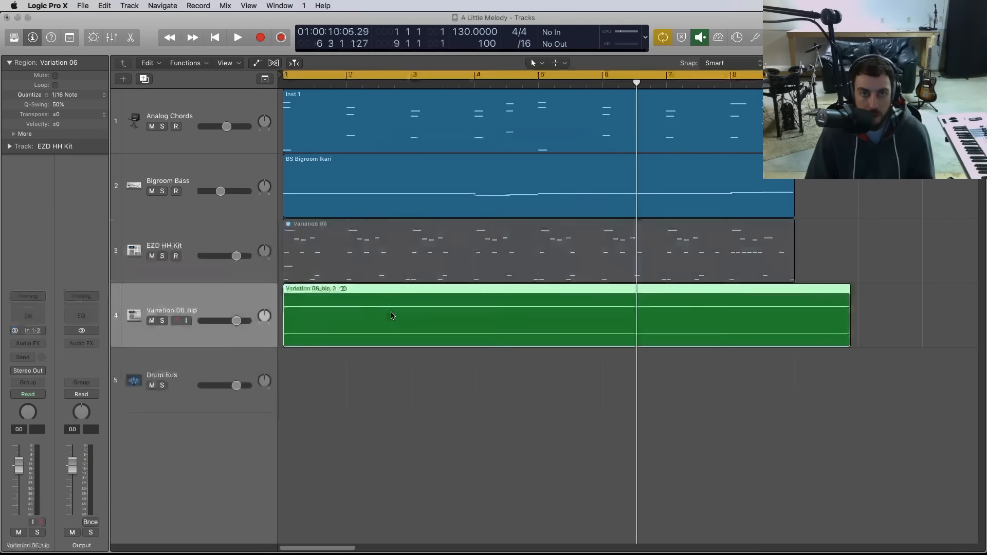
# - Trim the end of the bounced Variation 06_bip region to bar 9 and open the region in the audio editor
pyautogui.moveTo(841, 341); pyautogui.dragTo(794, 342)
pyautogui.click(253, 301)
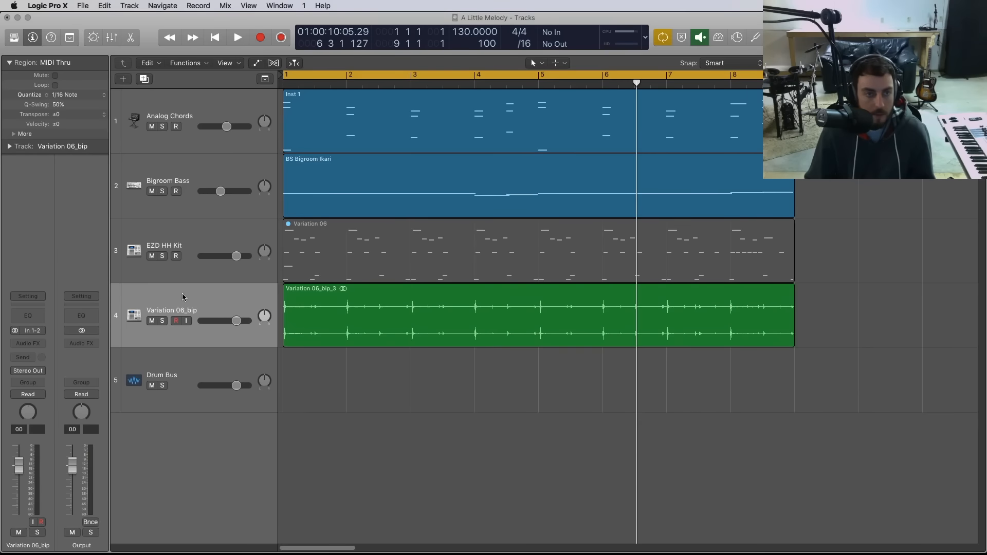
pyautogui.click(346, 330)
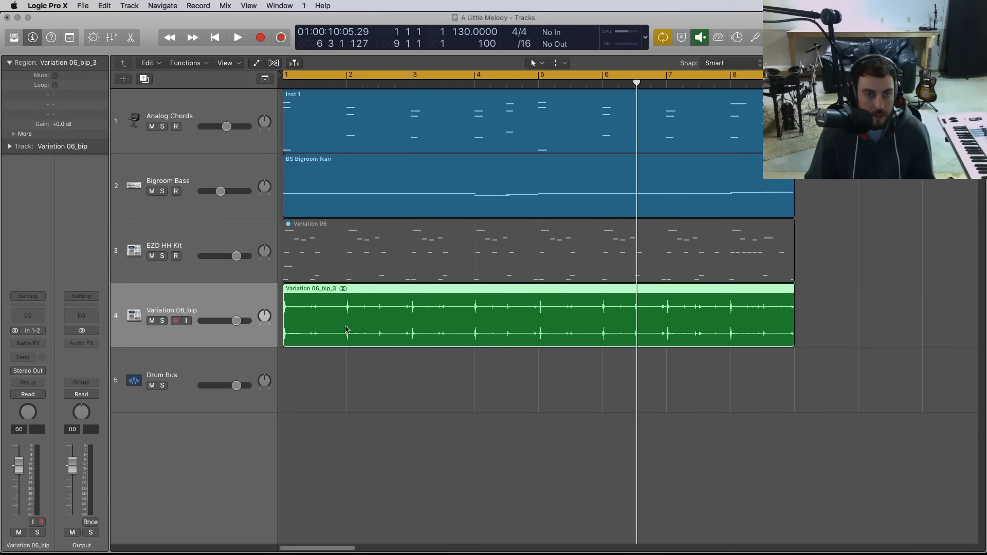
pyautogui.doubleClick(381, 306)
# - Open Selection-based Processing for the bounced region and move its window to an open spot over the Tracks area
pyautogui.click(164, 311)
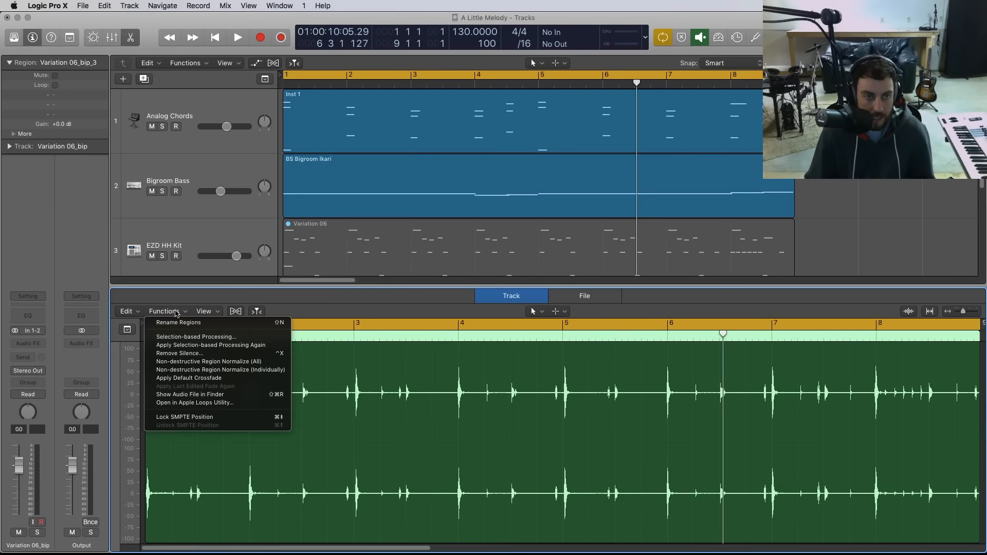
pyautogui.click(324, 353)
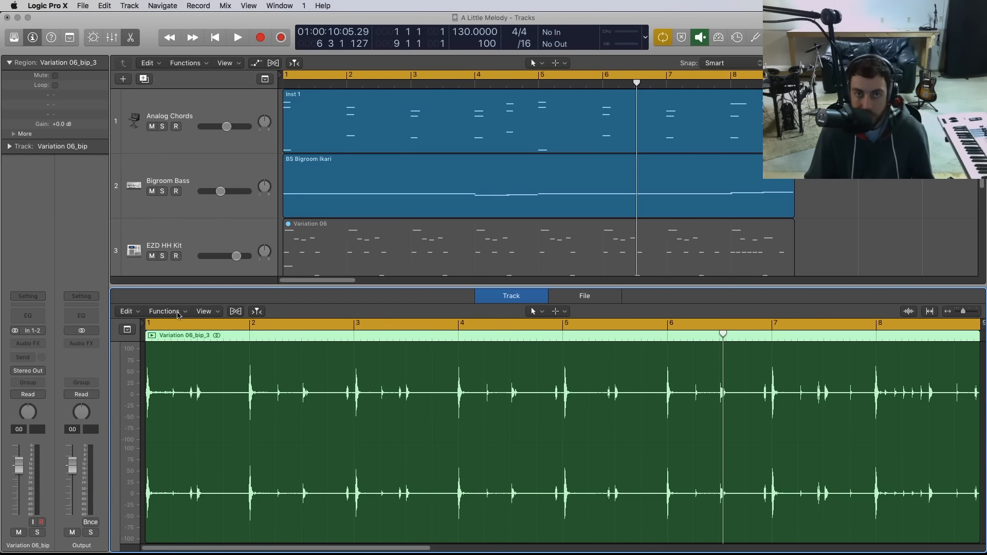
pyautogui.scroll(-5, 360, 227)
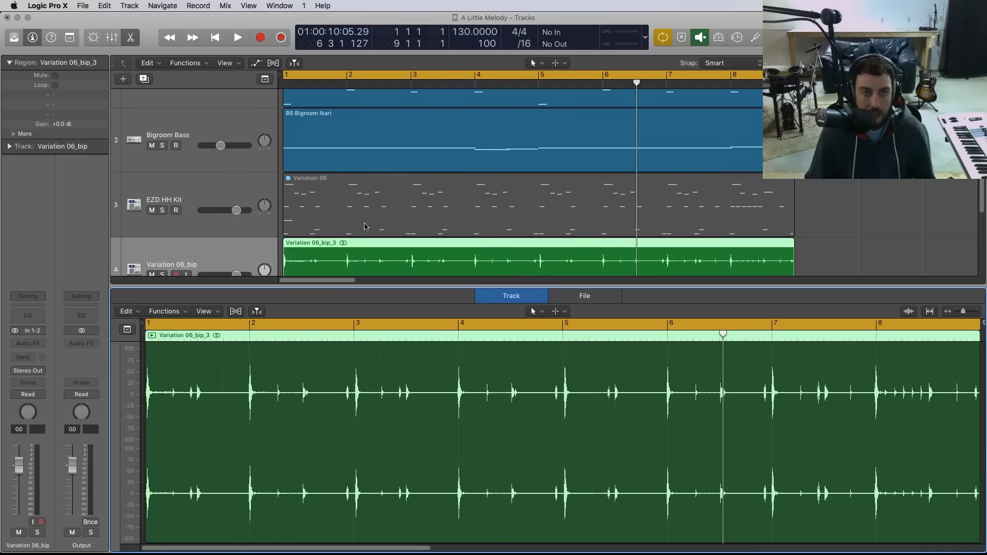
pyautogui.scroll(1, 360, 227)
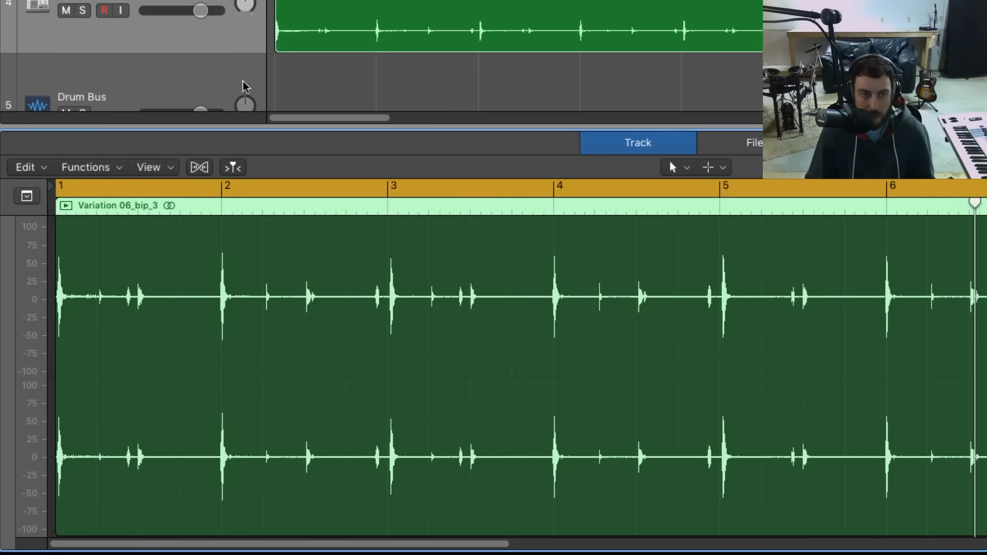
pyautogui.click(122, 169)
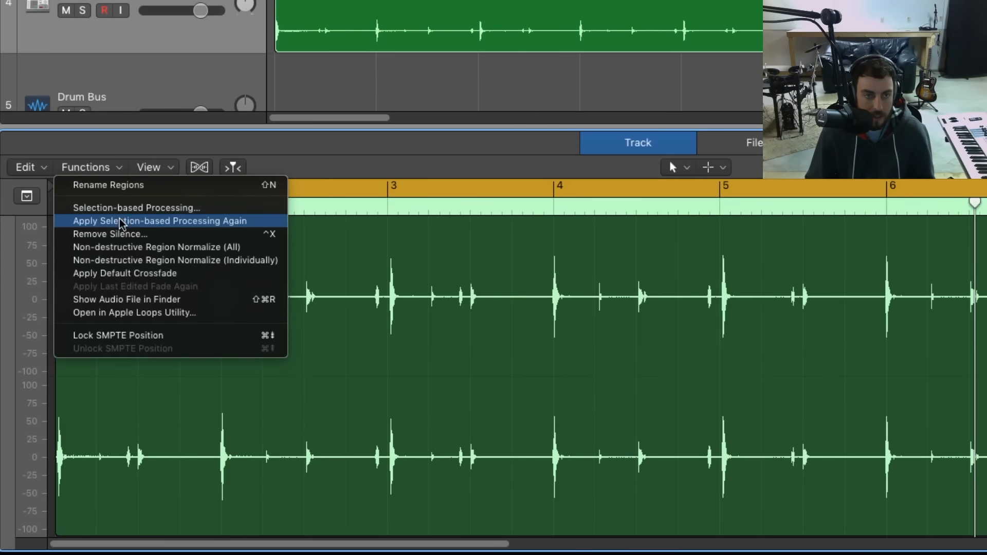
pyautogui.click(150, 210)
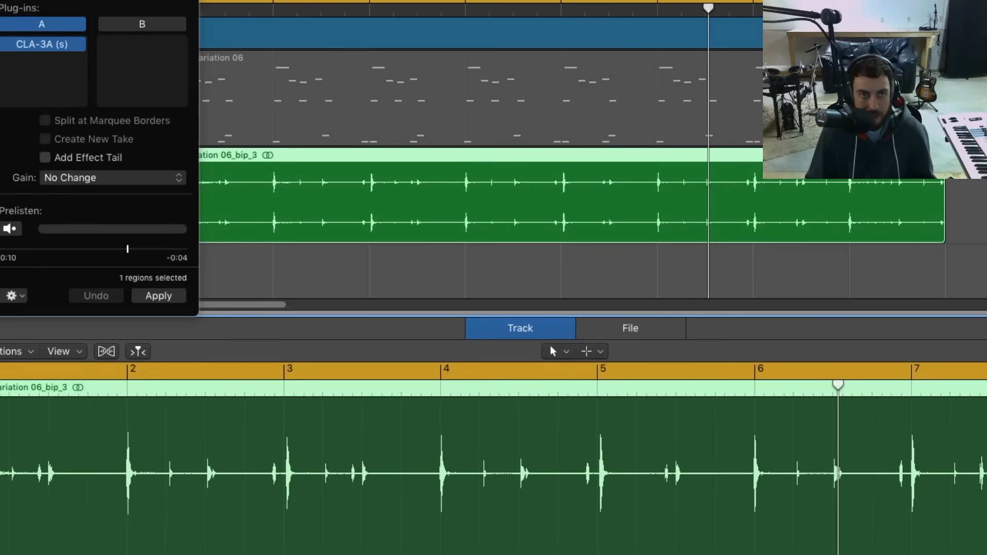
pyautogui.moveTo(83, 1); pyautogui.dragTo(240, 65)
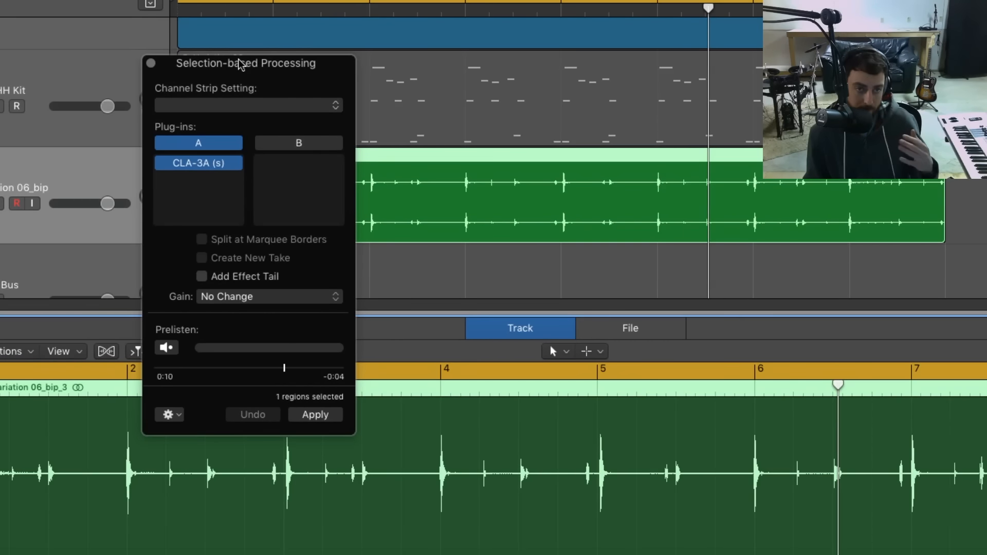
pyautogui.moveTo(240, 65); pyautogui.dragTo(391, 108)
# - Switch to plug-in set B and back to A, and view the CLA-3A plug-in loaded in set A
pyautogui.moveTo(383, 208)
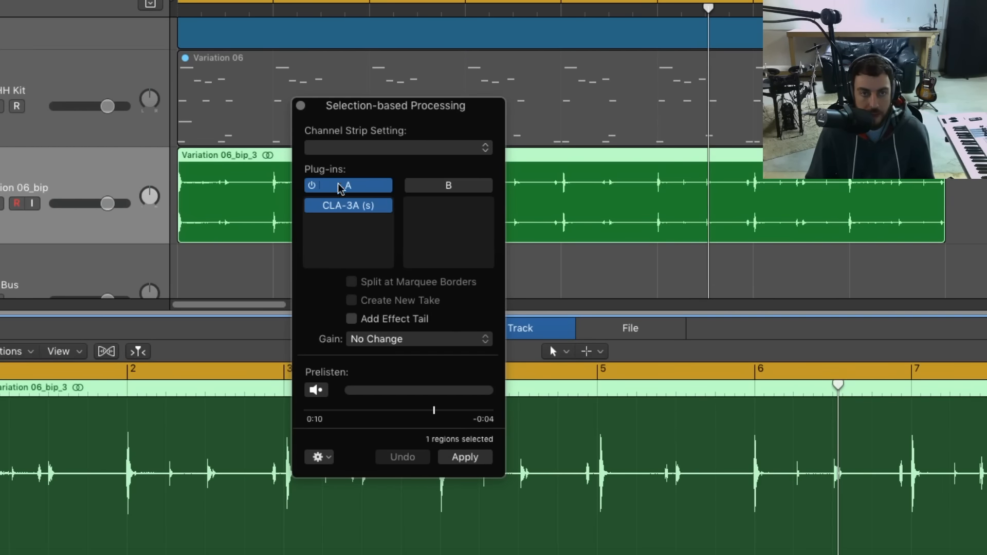
pyautogui.click(415, 186)
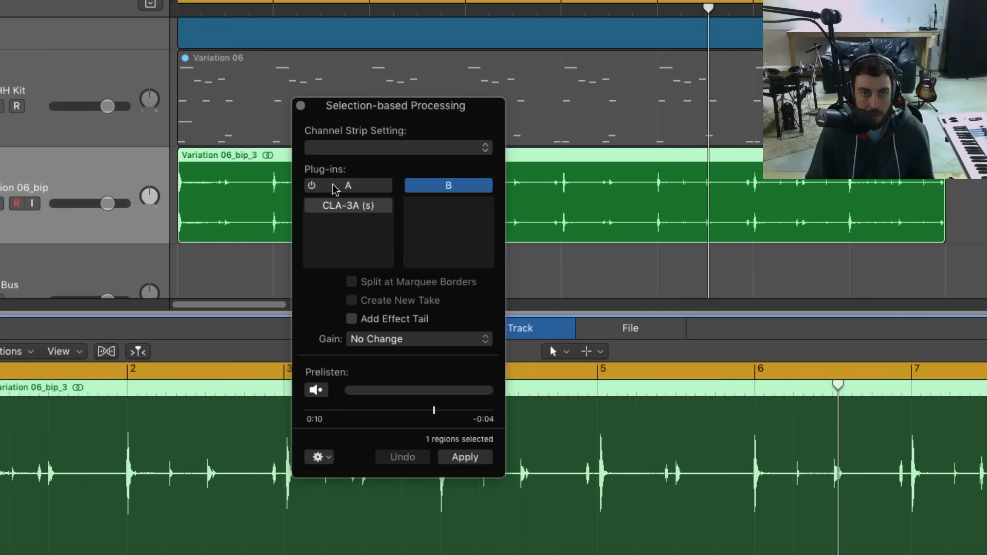
pyautogui.click(318, 186)
pyautogui.click(387, 205)
pyautogui.click(396, 164)
pyautogui.click(352, 205)
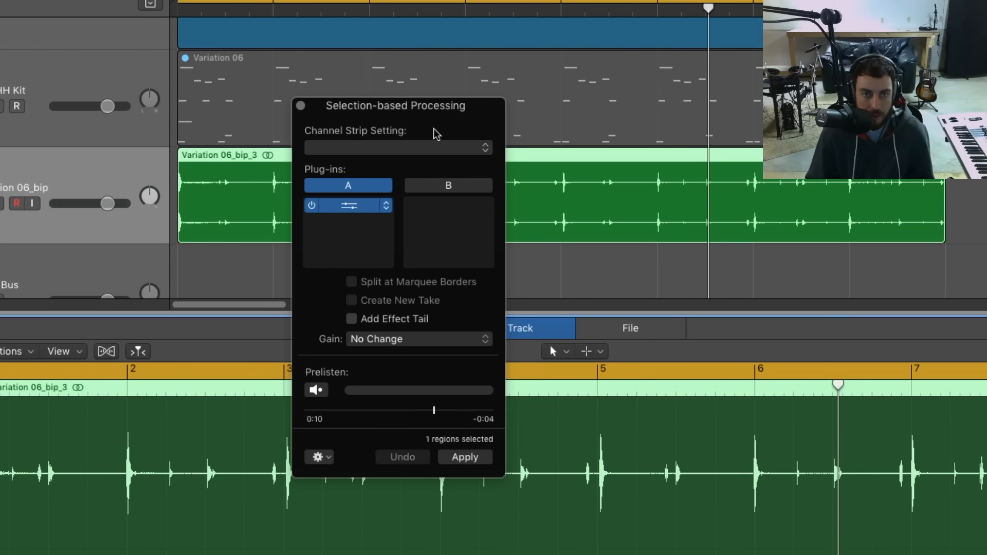
pyautogui.press('super+w')
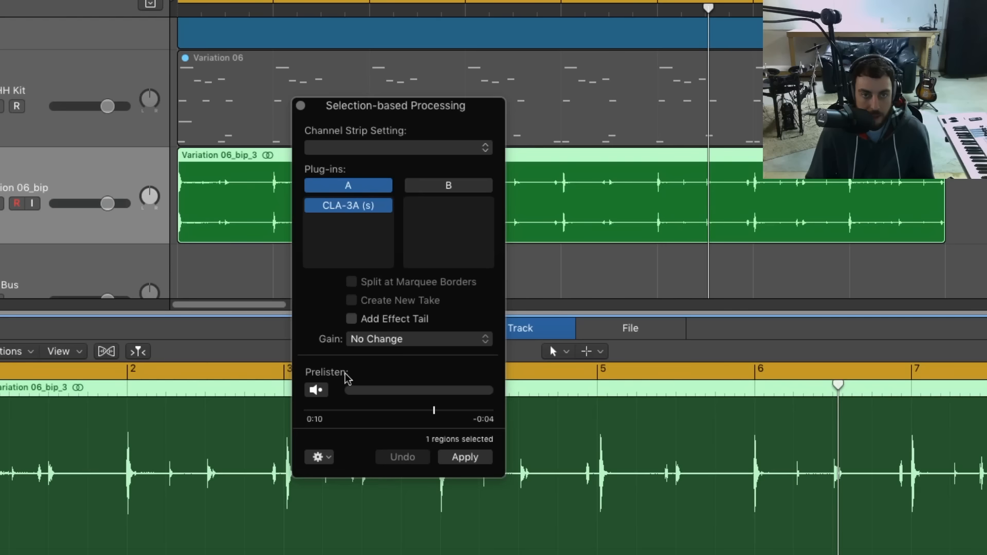
# - Prelisten to the CLA-3A processing, apply it to the bounced region, undo and reapply it, and close the processing window
pyautogui.click(317, 390)
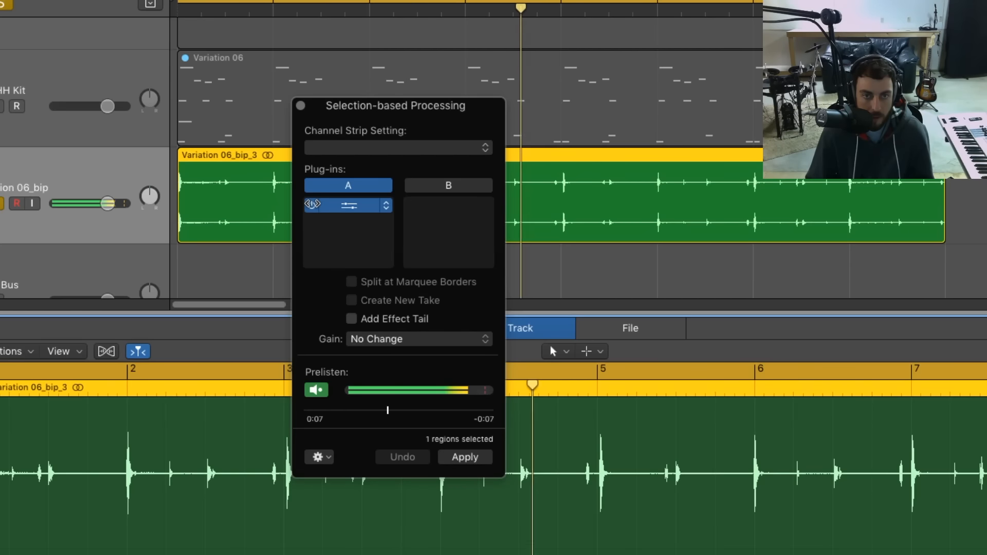
pyautogui.click(316, 389)
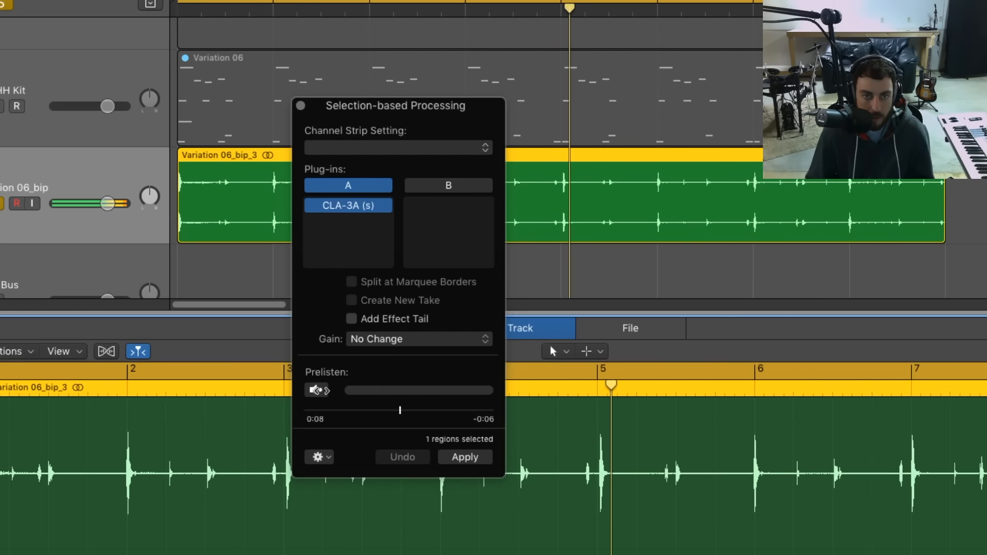
pyautogui.click(468, 457)
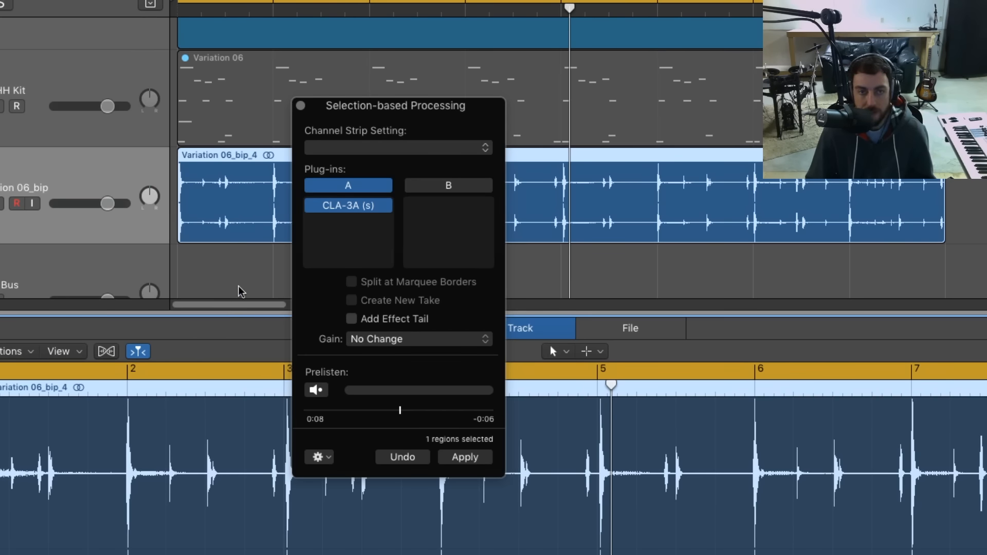
pyautogui.click(401, 457)
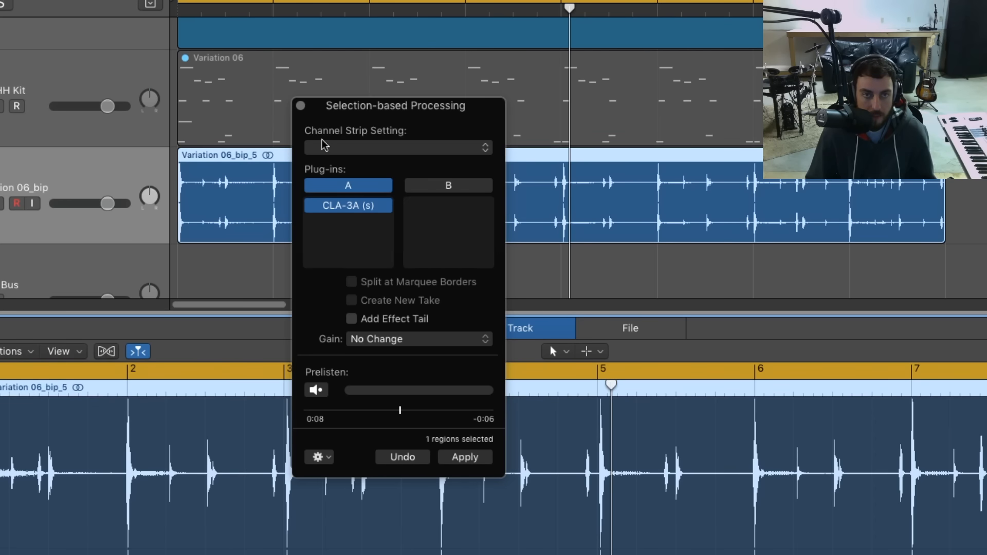
pyautogui.click(301, 105)
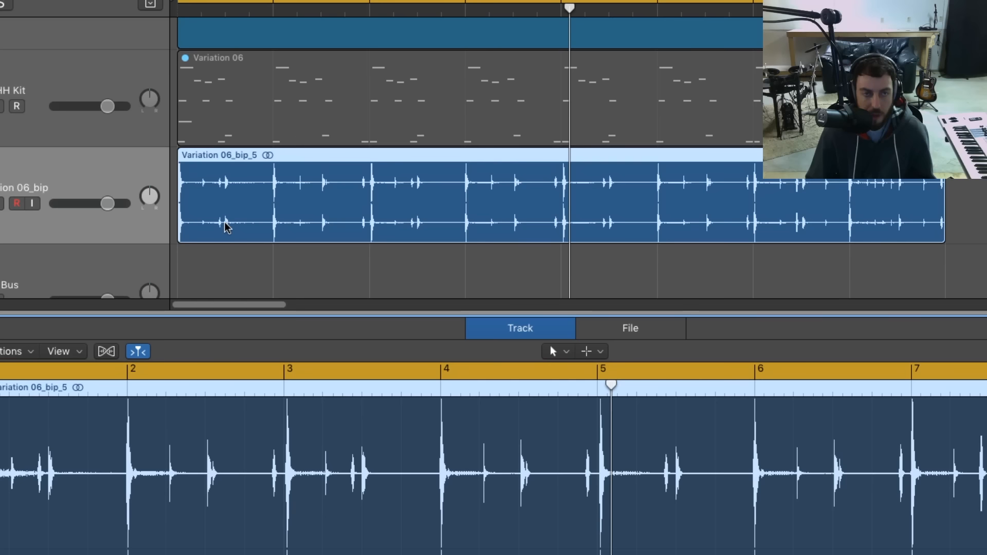
# - Reopen Selection-based Processing for a look, close it, and split the processed region at bars 2 and 4
pyautogui.scroll(-1, 262, 217)
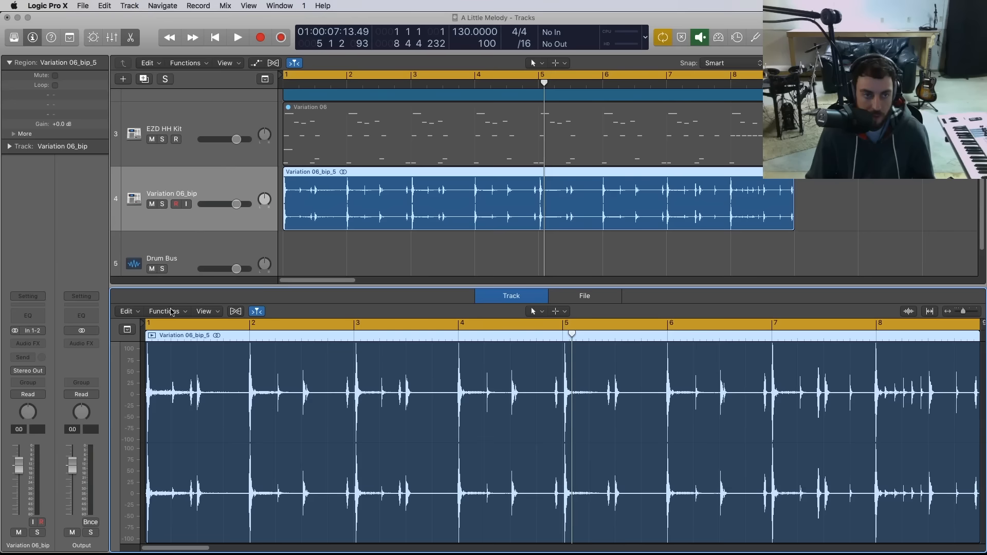
pyautogui.click(171, 311)
pyautogui.click(184, 327)
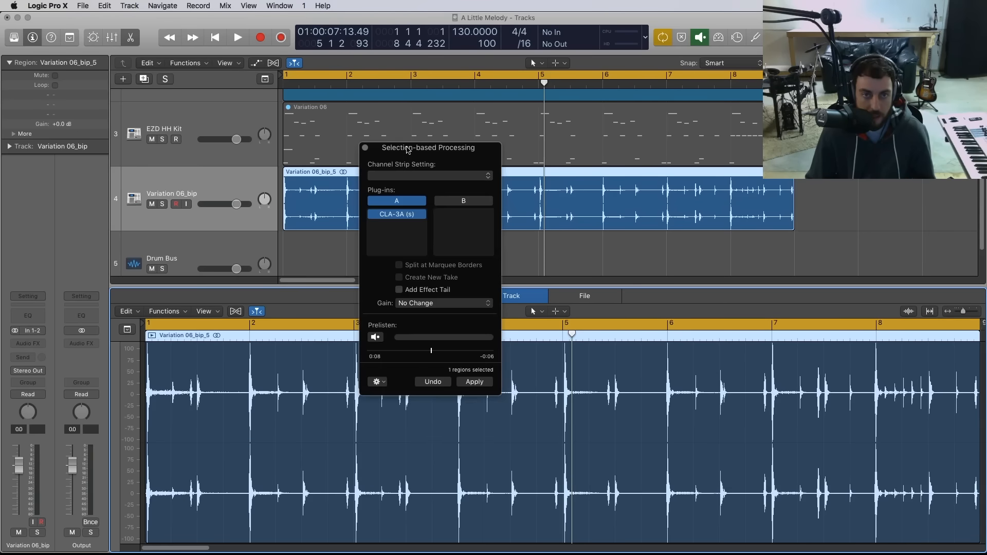
pyautogui.click(545, 162)
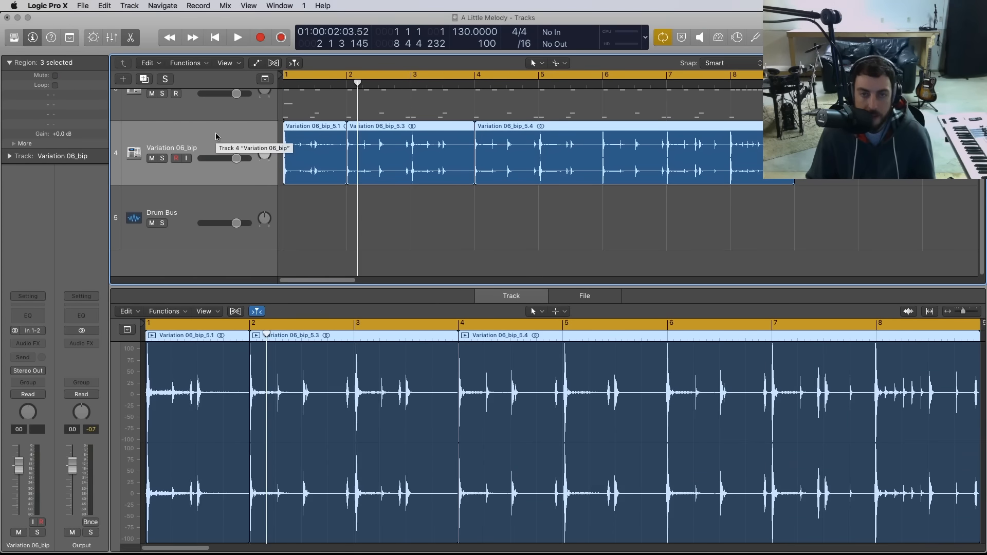
# - Show the Track Alternatives component in the track headers
pyautogui.rightClick(217, 138)
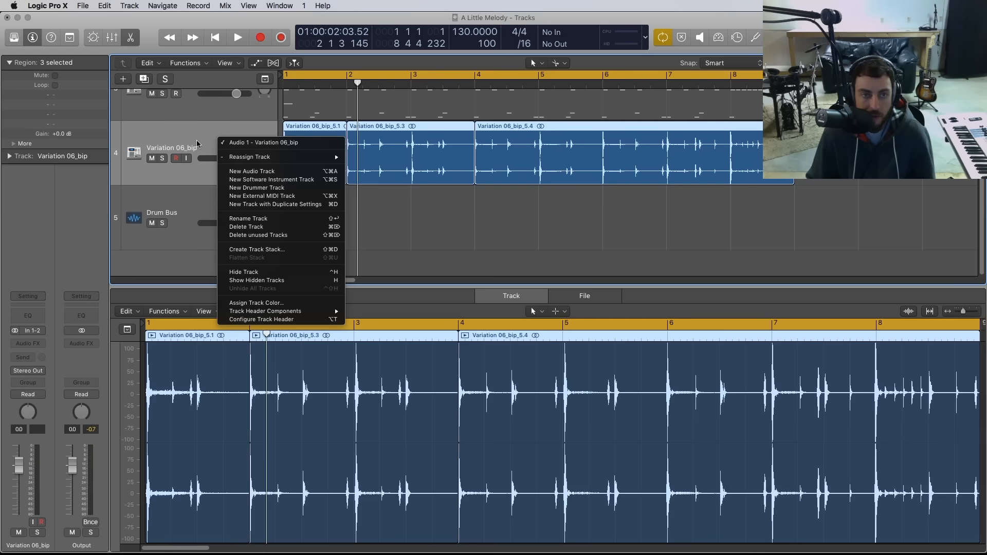
pyautogui.click(187, 122)
pyautogui.rightClick(212, 142)
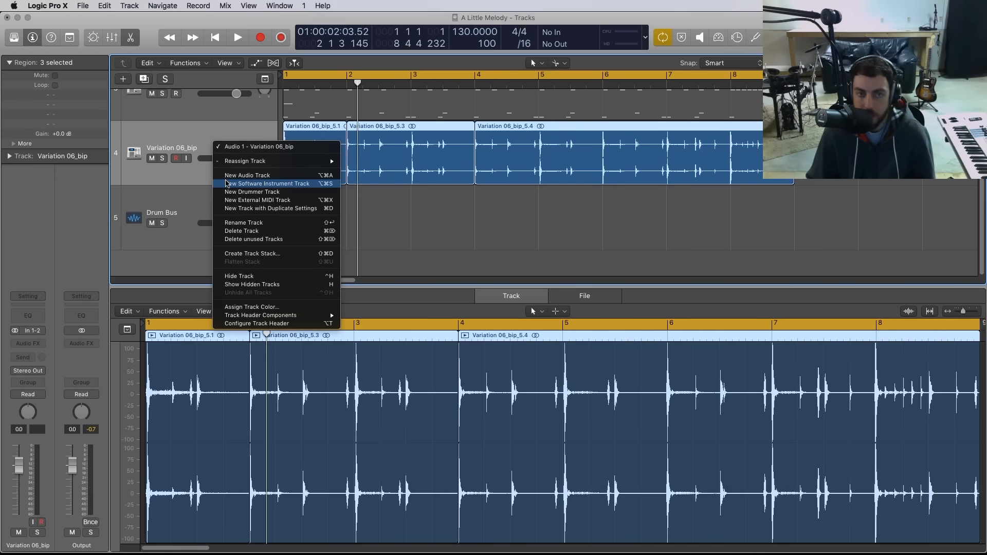
pyautogui.moveTo(291, 315)
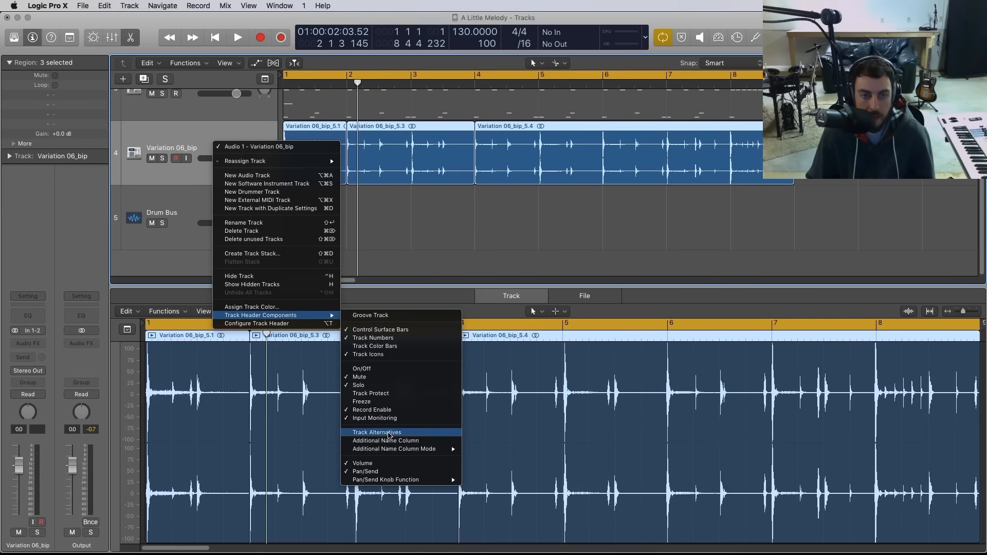
pyautogui.click(389, 435)
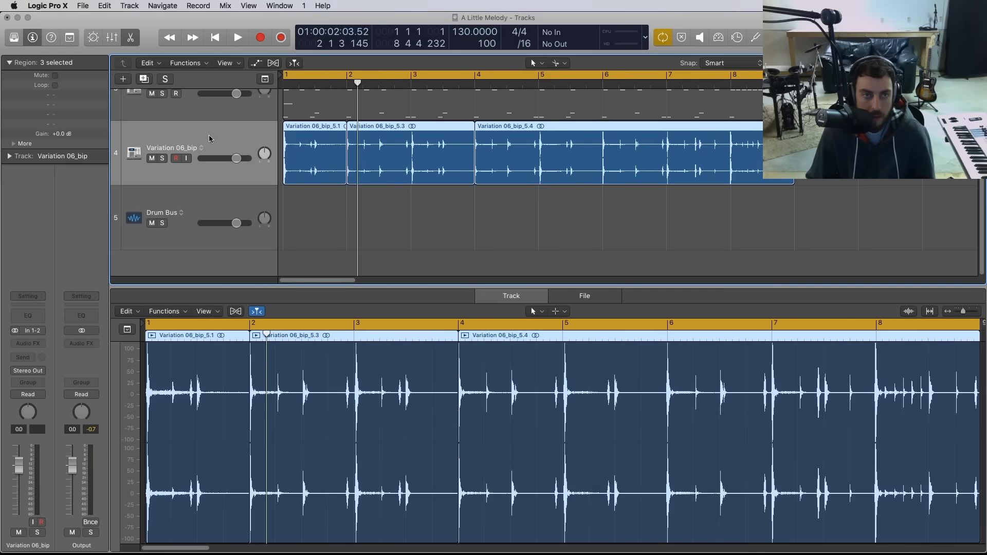
# - Create a new empty track alternative B on the Variation 06_bip track and switch back to alternative A
pyautogui.click(200, 148)
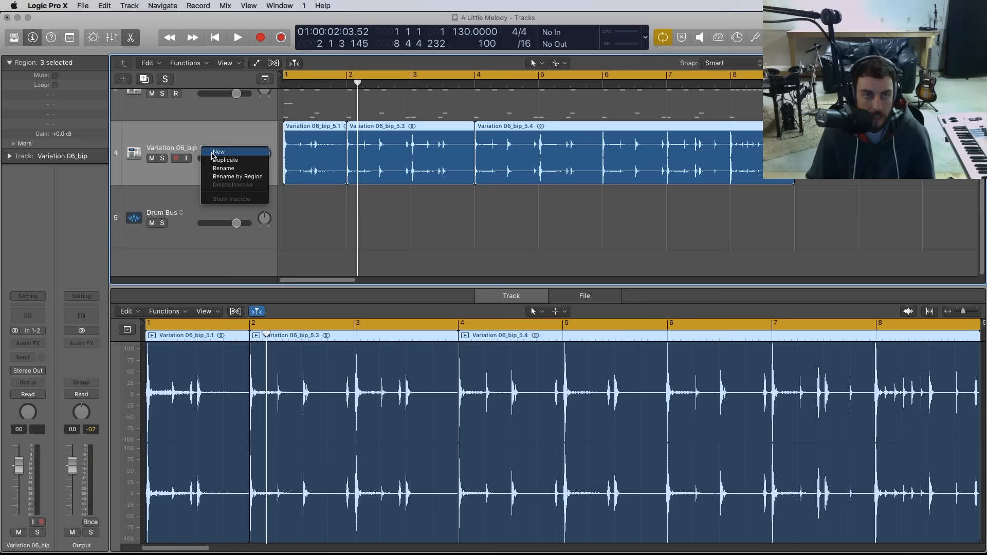
pyautogui.click(181, 149)
pyautogui.click(201, 148)
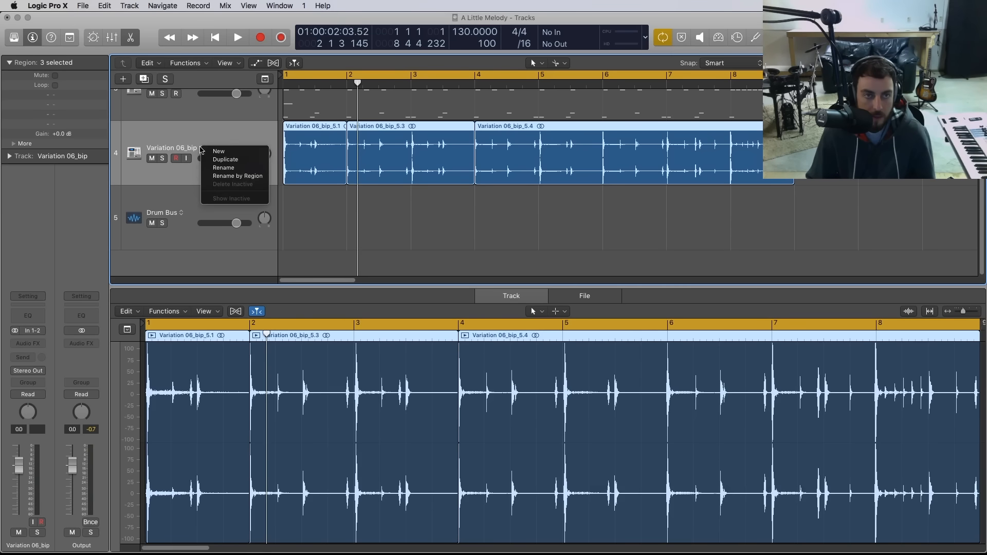
pyautogui.click(218, 151)
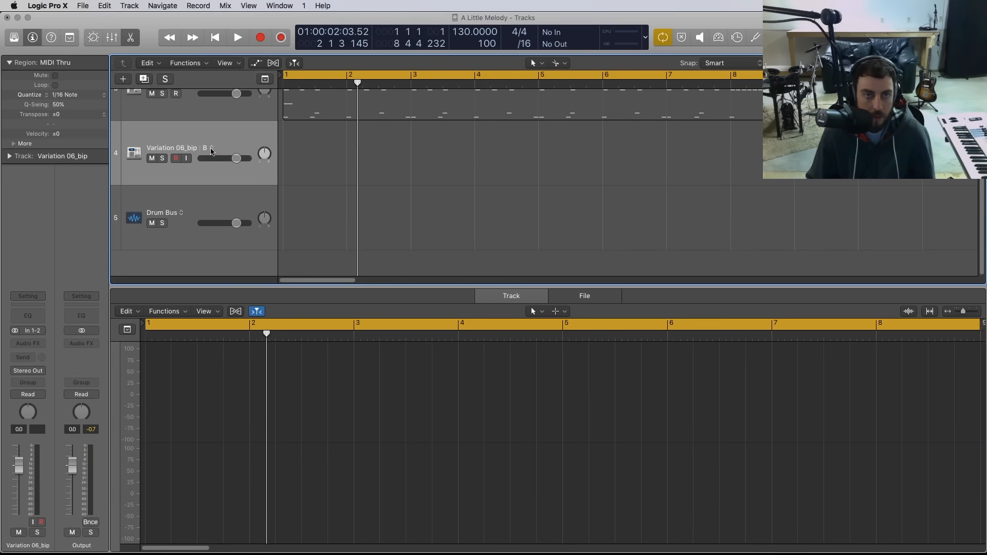
pyautogui.click(211, 149)
pyautogui.click(216, 153)
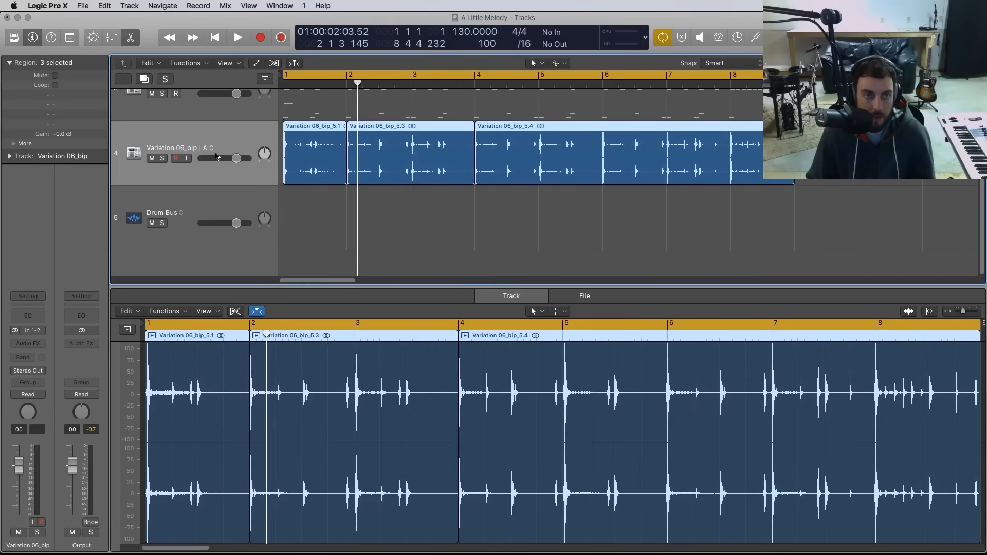
# - Duplicate alternative A of the Variation 06_bip track as alternative C and view the list of alternatives
pyautogui.click(318, 190)
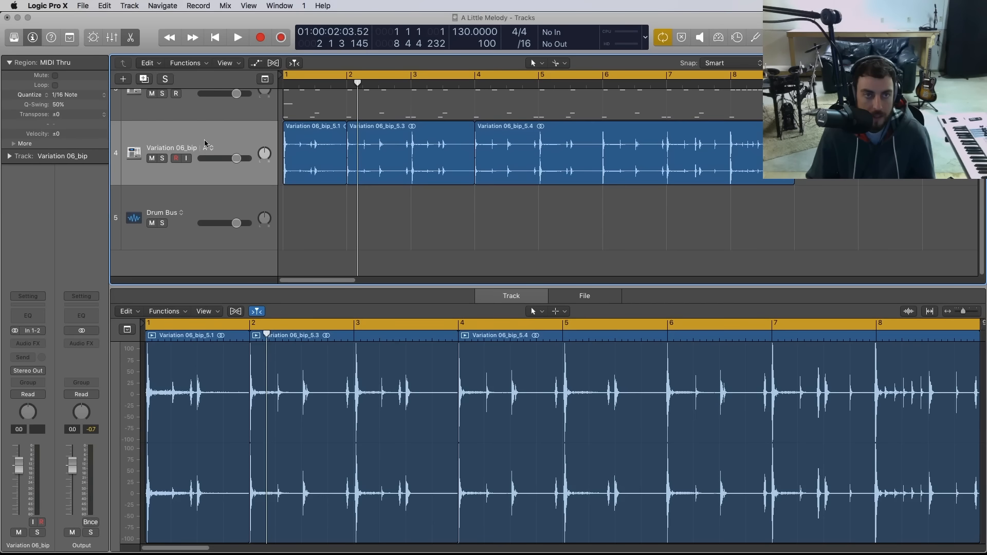
pyautogui.click(211, 148)
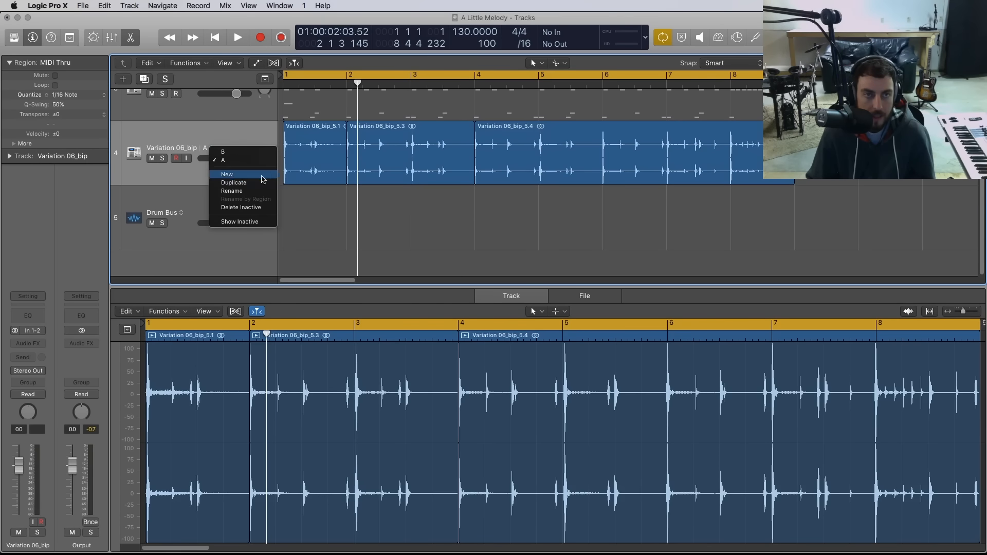
pyautogui.click(249, 183)
pyautogui.click(211, 148)
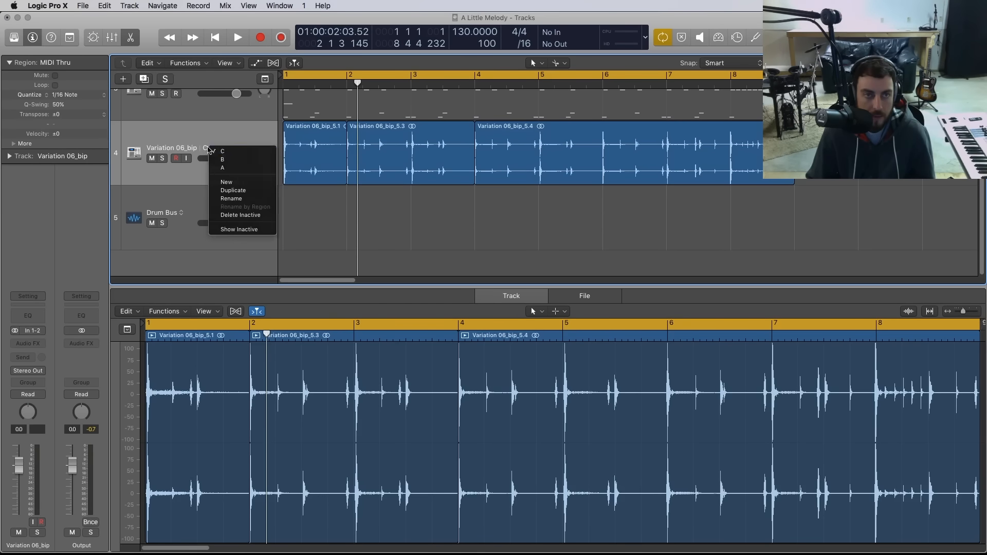
# - In alternative C, delete the region between bars 2 and 4, split the last region at bar 5, and delete the part after it
pyautogui.click(391, 156)
pyautogui.press('Delete')
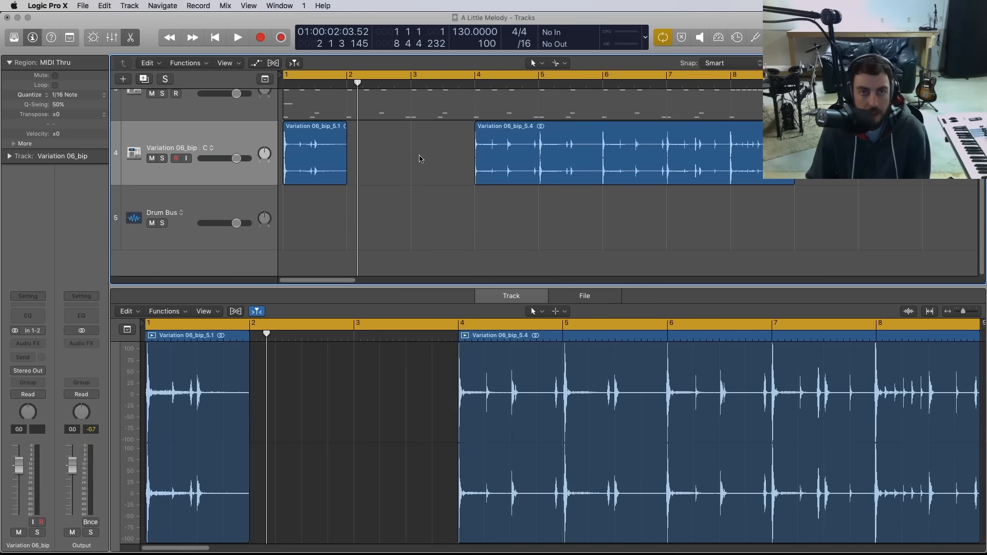
pyautogui.click(575, 157)
pyautogui.click(540, 155)
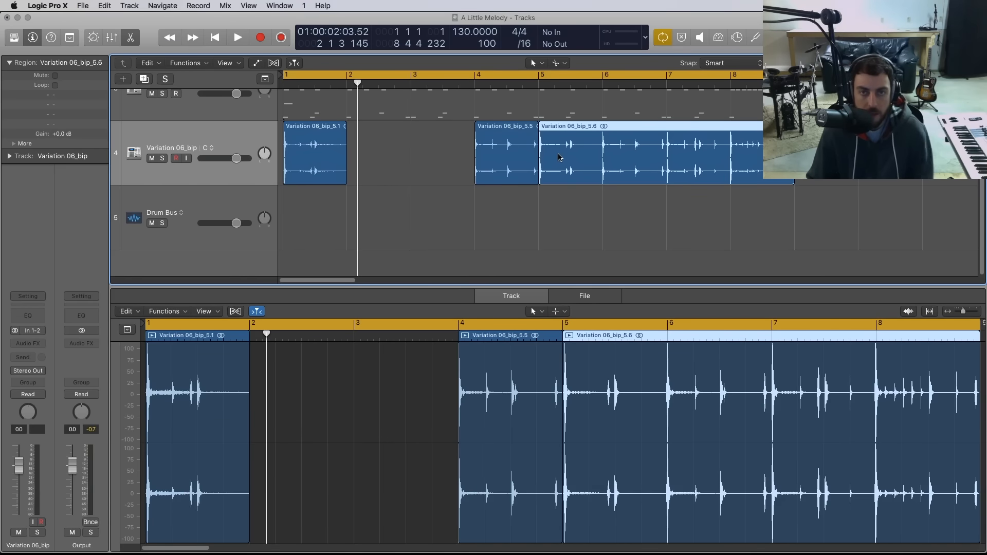
pyautogui.press('Delete')
# - Switch to alternative A, delete its region in bar 1, and return to alternative C
pyautogui.click(216, 148)
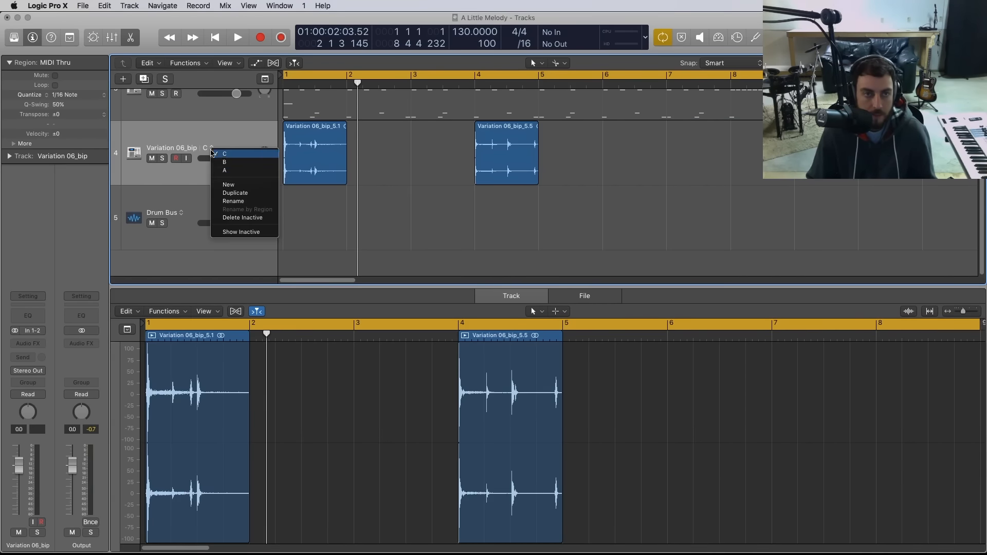
pyautogui.click(221, 149)
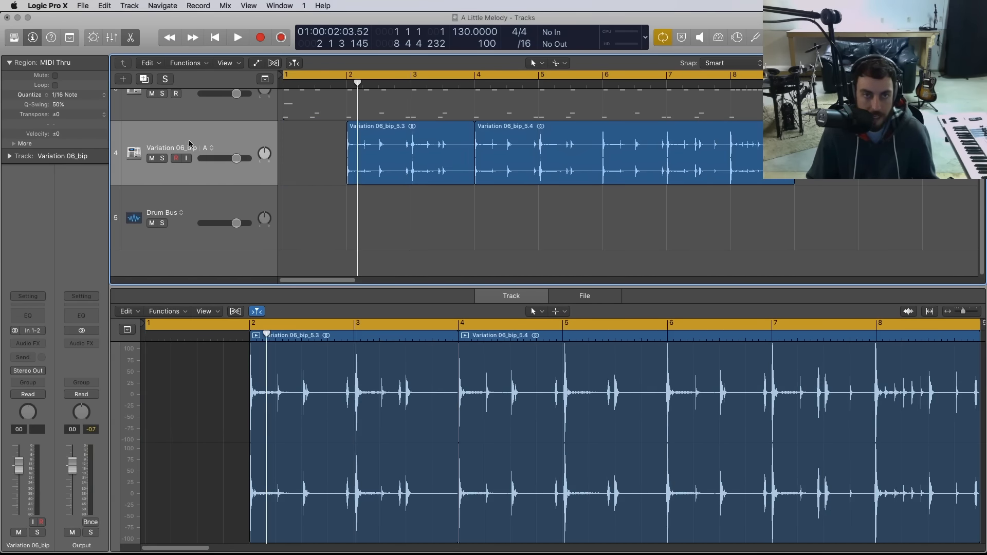
pyautogui.click(206, 149)
pyautogui.click(231, 154)
# - Compare alternatives C and A of the Variation 06_bip track by switching between them repeatedly, ending on A
pyautogui.click(213, 149)
pyautogui.click(213, 149)
pyautogui.click(213, 149)
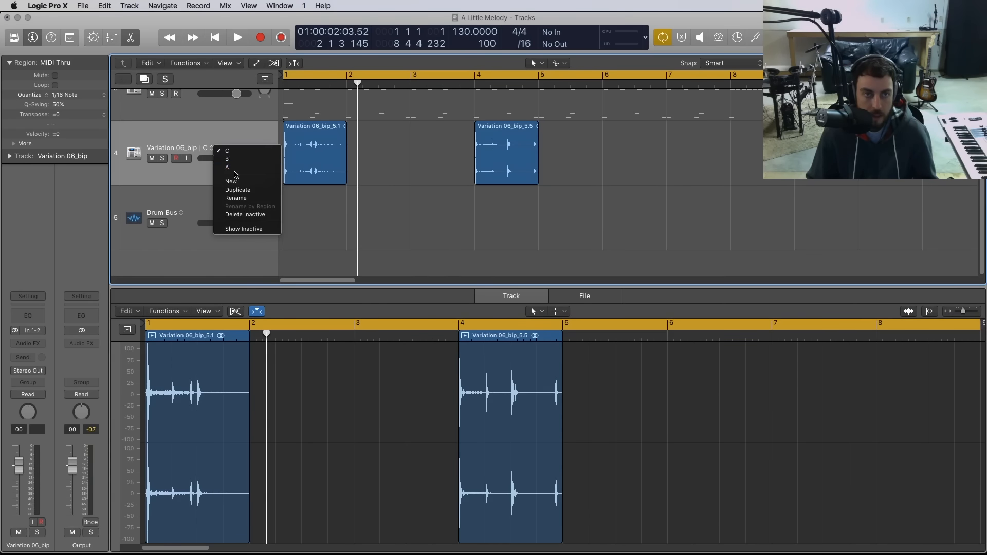
pyautogui.click(227, 151)
pyautogui.click(210, 151)
pyautogui.click(210, 148)
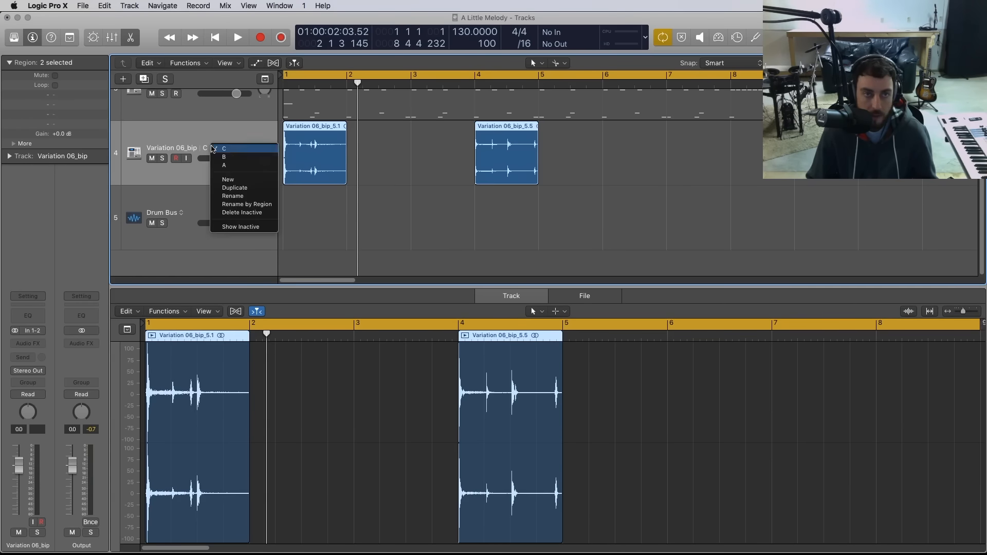
pyautogui.click(229, 165)
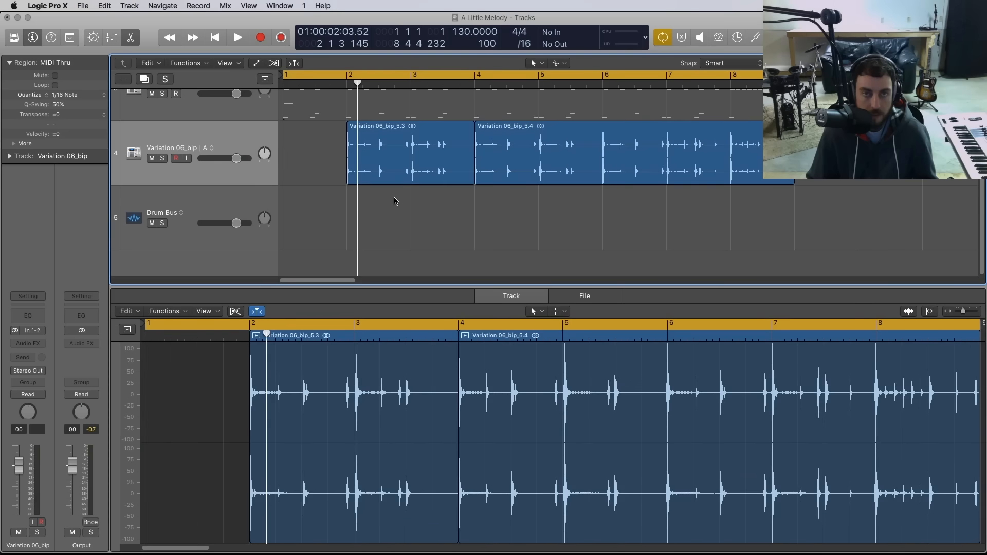
pyautogui.click(207, 148)
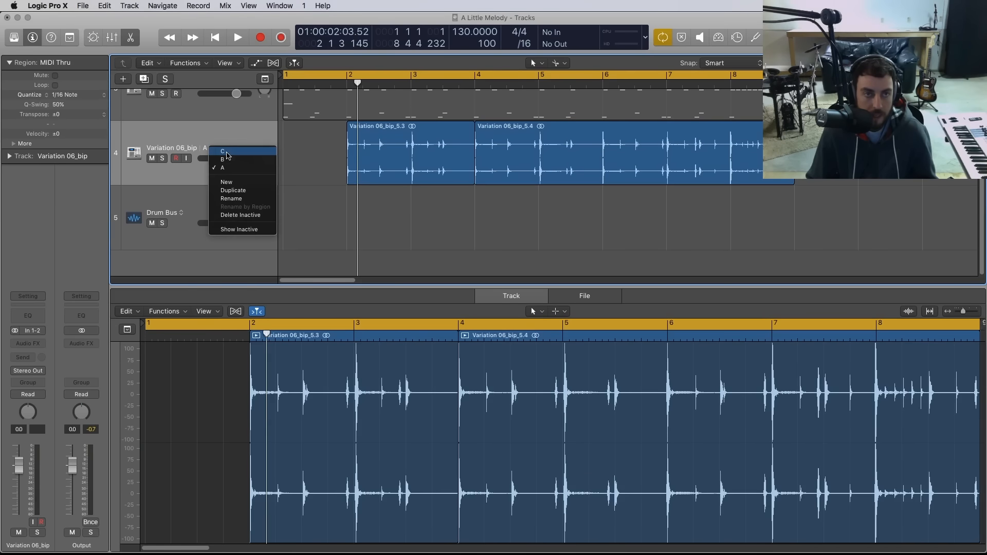
pyautogui.click(219, 152)
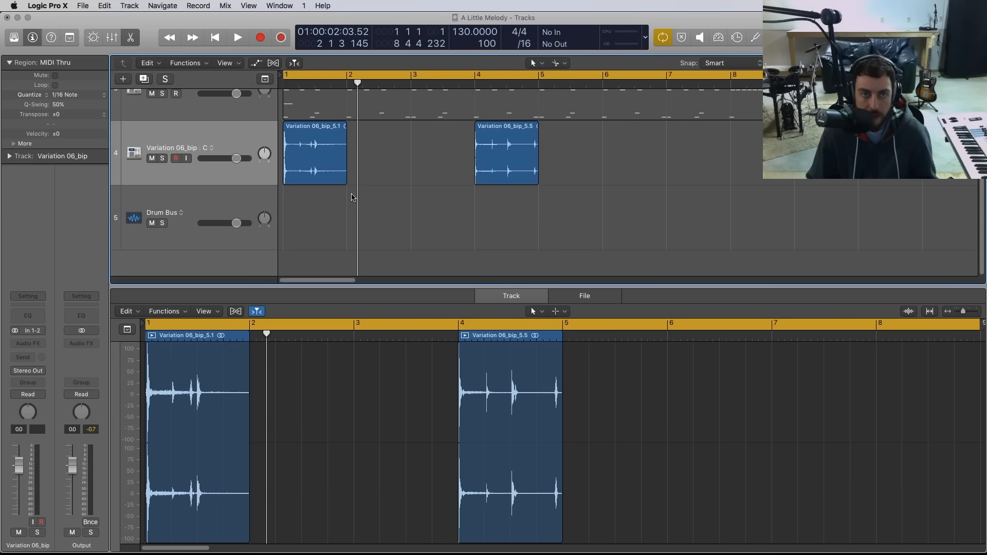
pyautogui.click(213, 142)
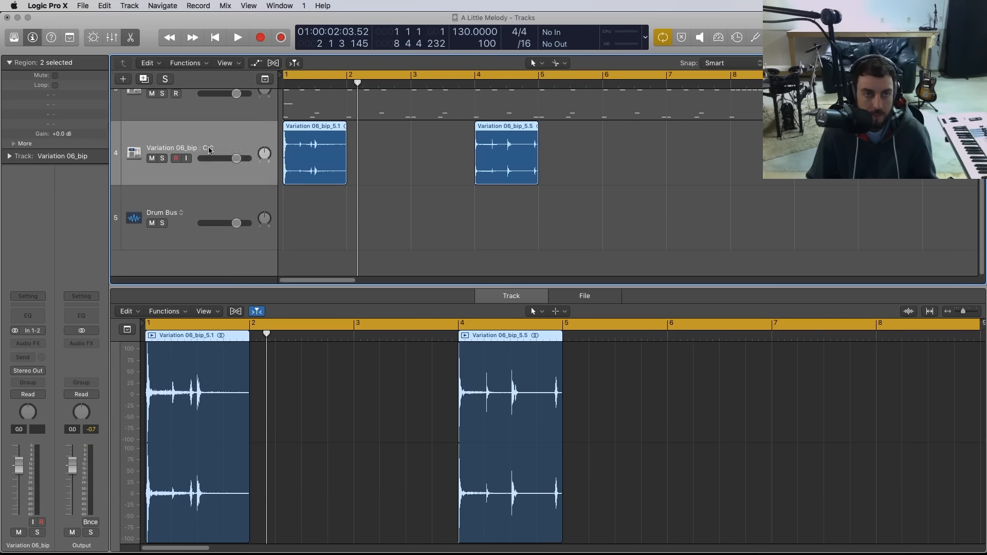
pyautogui.click(211, 149)
pyautogui.click(235, 168)
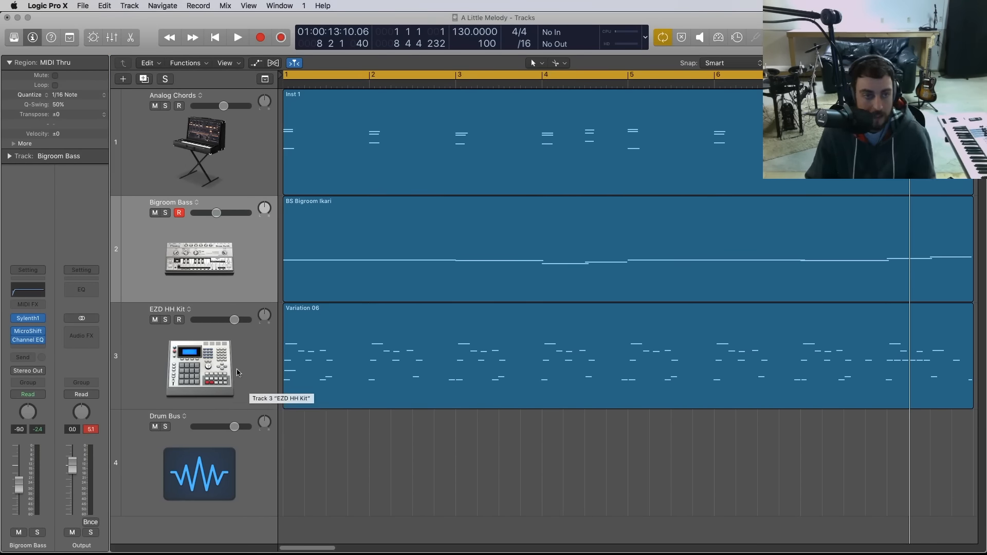
pyautogui.click(359, 125)
pyautogui.click(334, 234)
pyautogui.click(323, 161)
pyautogui.click(328, 244)
pyautogui.click(300, 175)
pyautogui.click(295, 234)
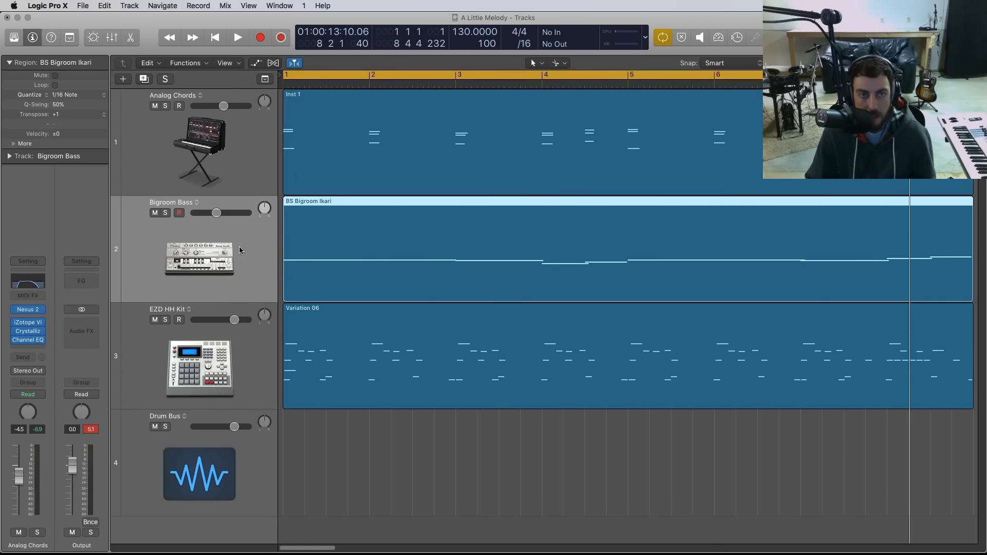
pyautogui.click(297, 174)
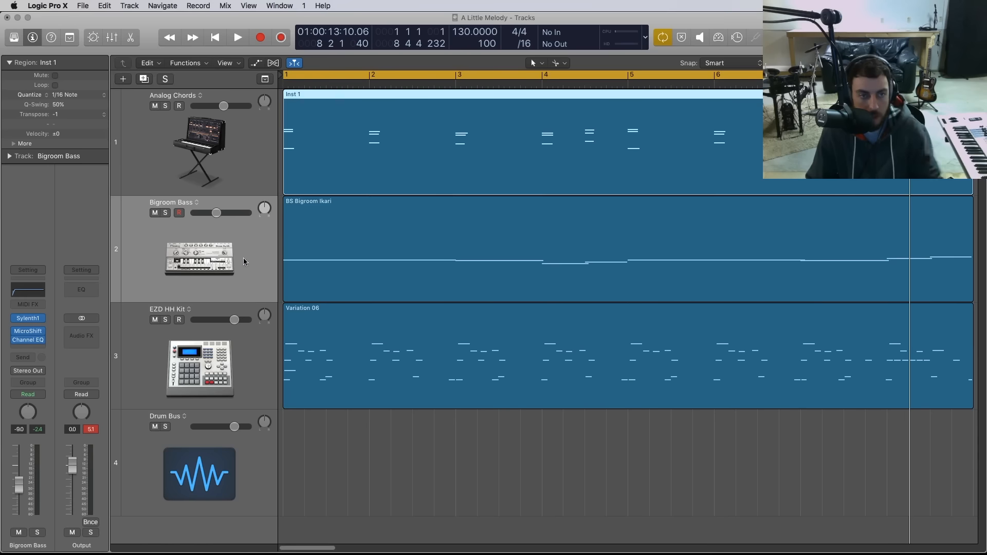
pyautogui.click(206, 374)
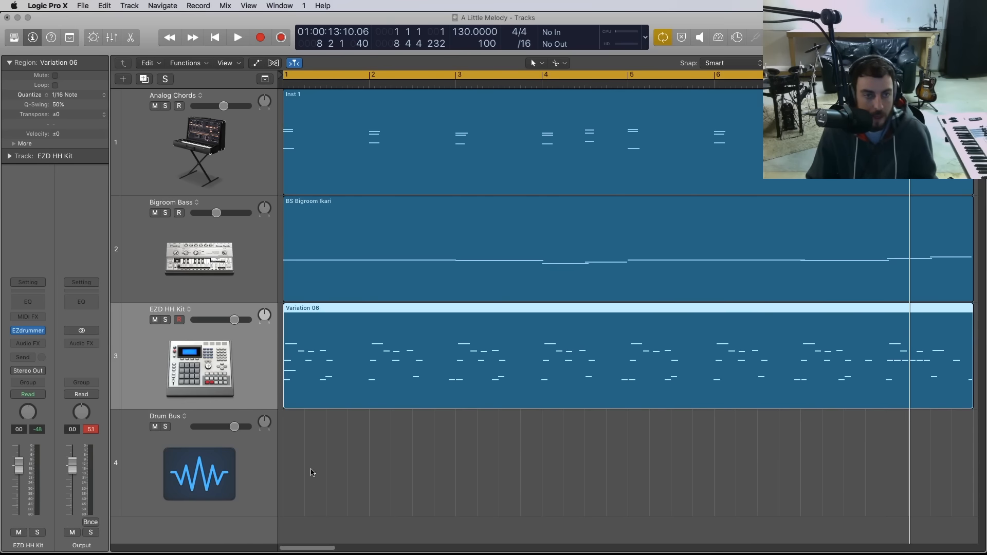
pyautogui.click(226, 155)
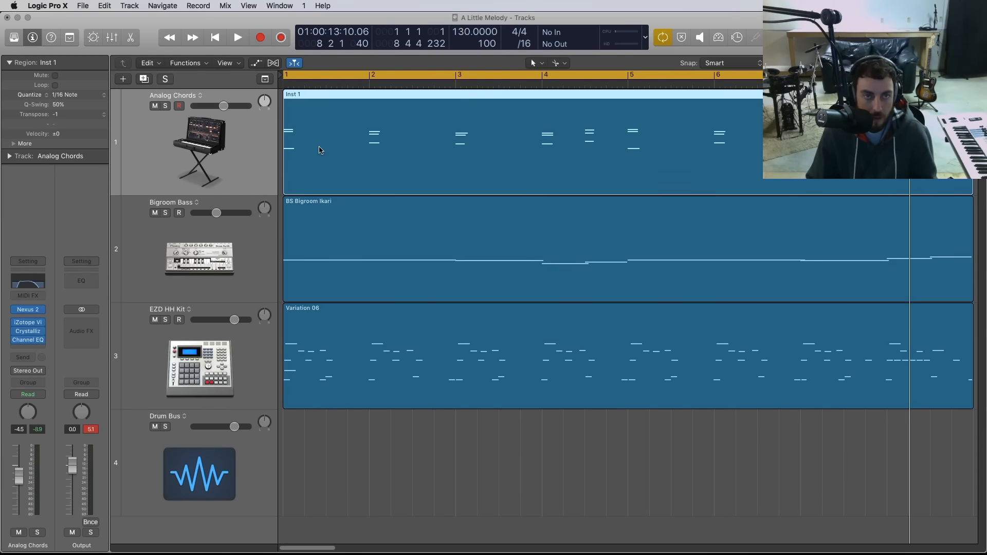
# - Insert a stereo Compressor on the Bigroom Bass track and move its window over the Tracks area
pyautogui.click(241, 267)
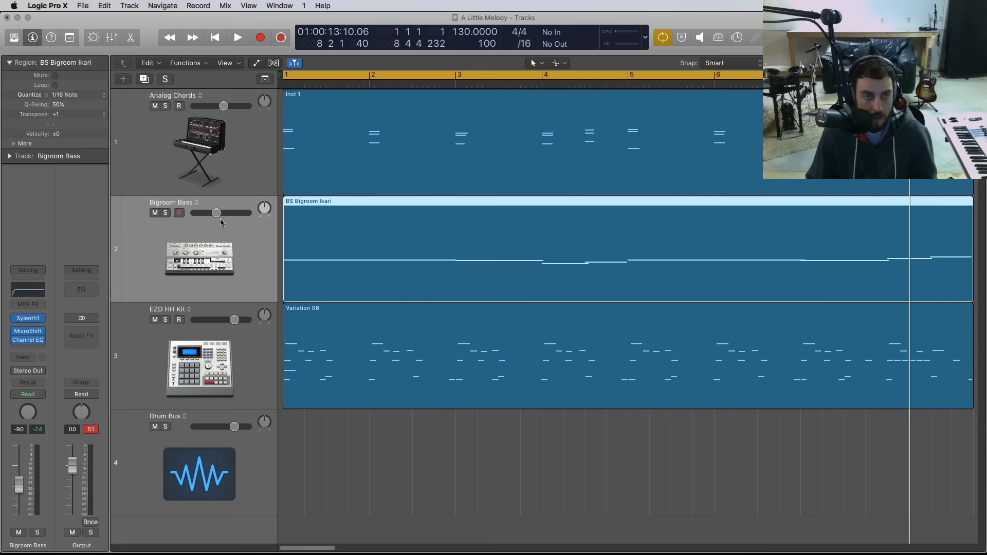
pyautogui.click(46, 347)
pyautogui.moveTo(48, 369)
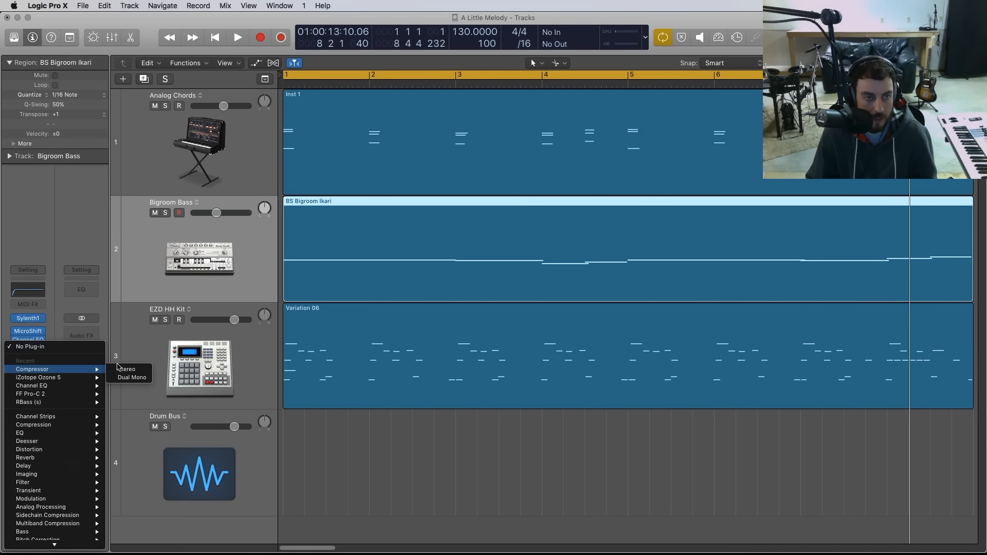
pyautogui.click(127, 369)
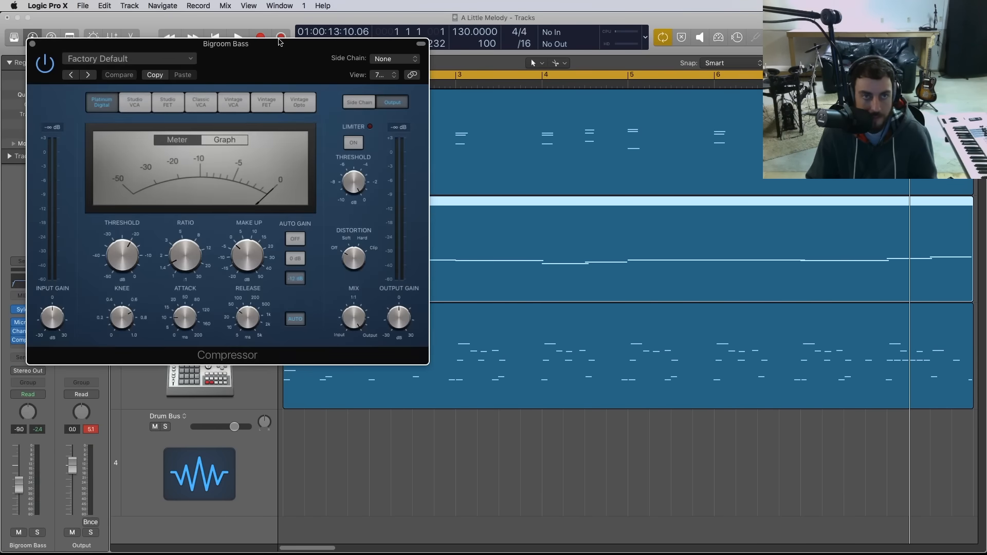
pyautogui.moveTo(278, 52); pyautogui.dragTo(548, 166)
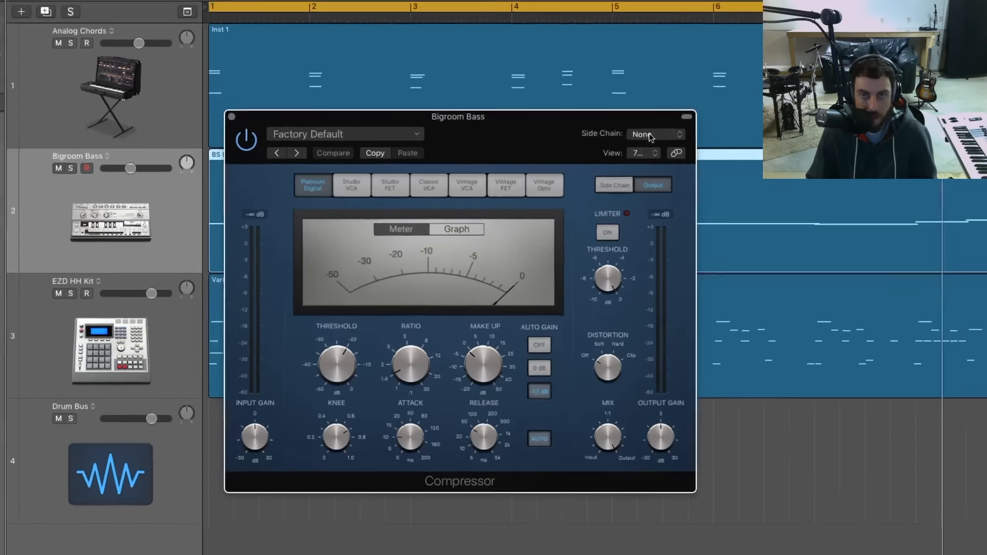
# - Try Bus 1 as the Compressor's side chain source and settle on Inst 1 - Analog Chords
pyautogui.click(664, 184)
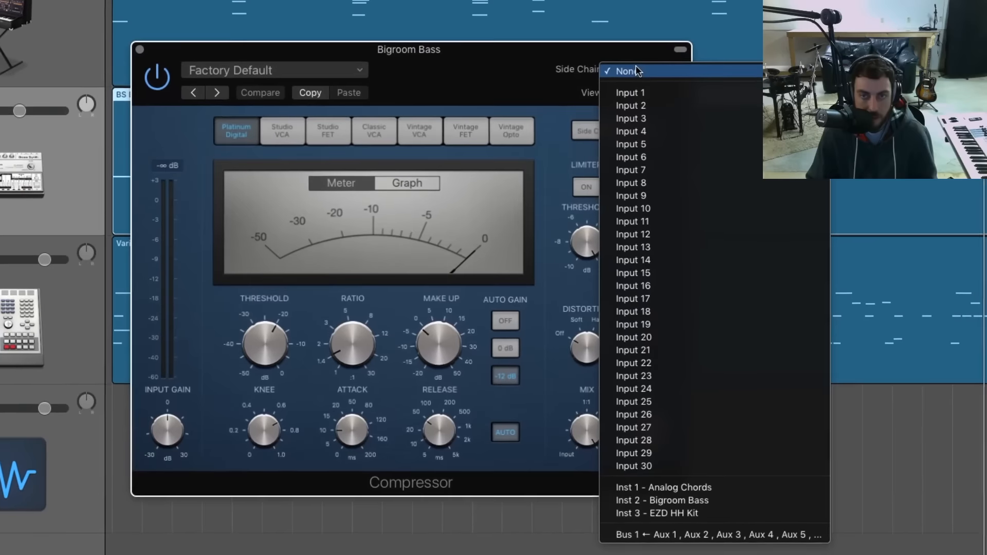
pyautogui.click(692, 536)
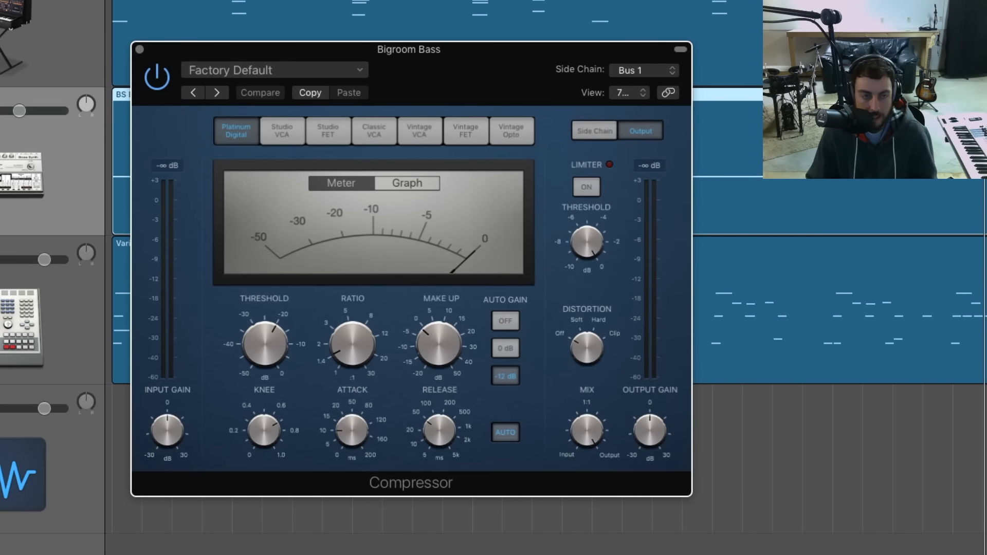
pyautogui.click(663, 72)
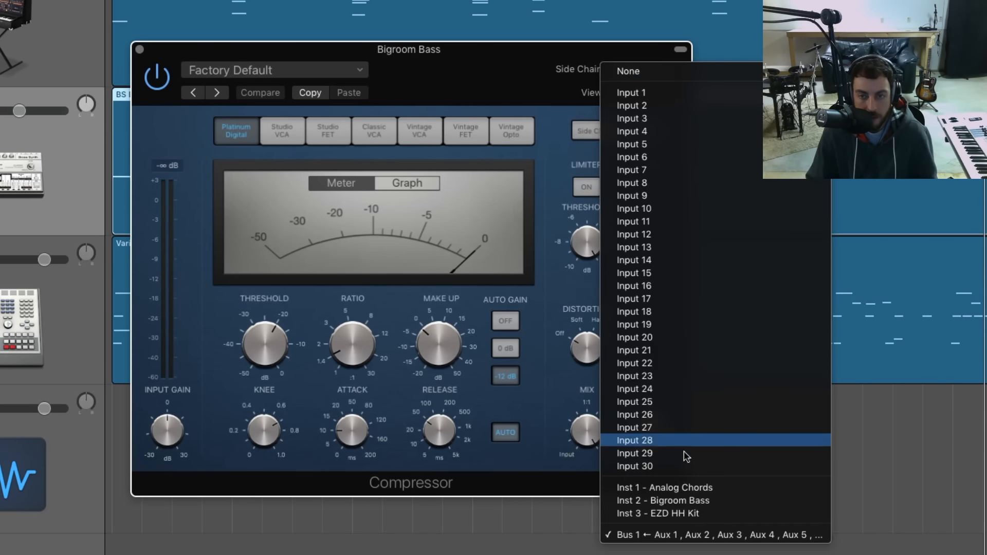
pyautogui.click(687, 488)
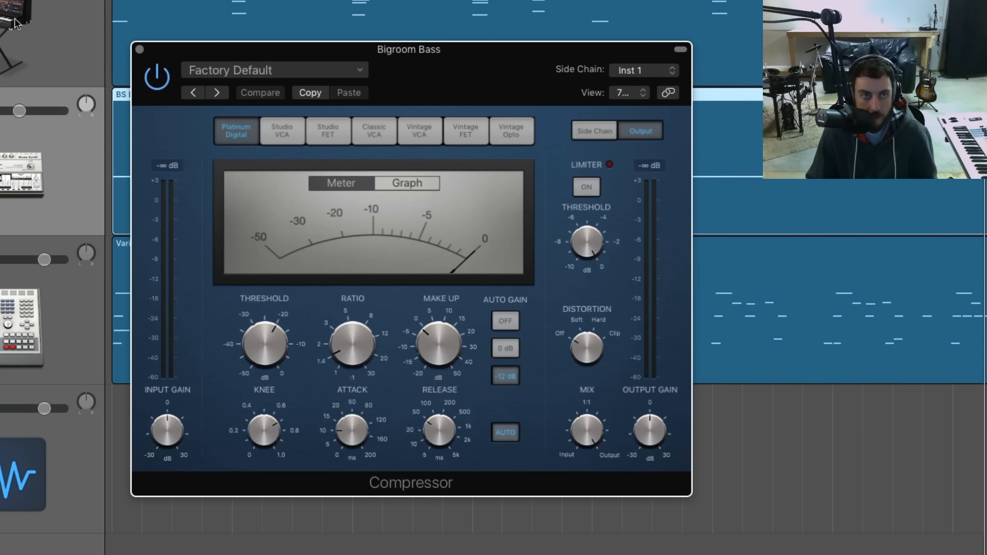
# - Select the Analog Chords track, raise the Compressor's ratio, and lower its threshold to -28.0 dB
pyautogui.click(16, 65)
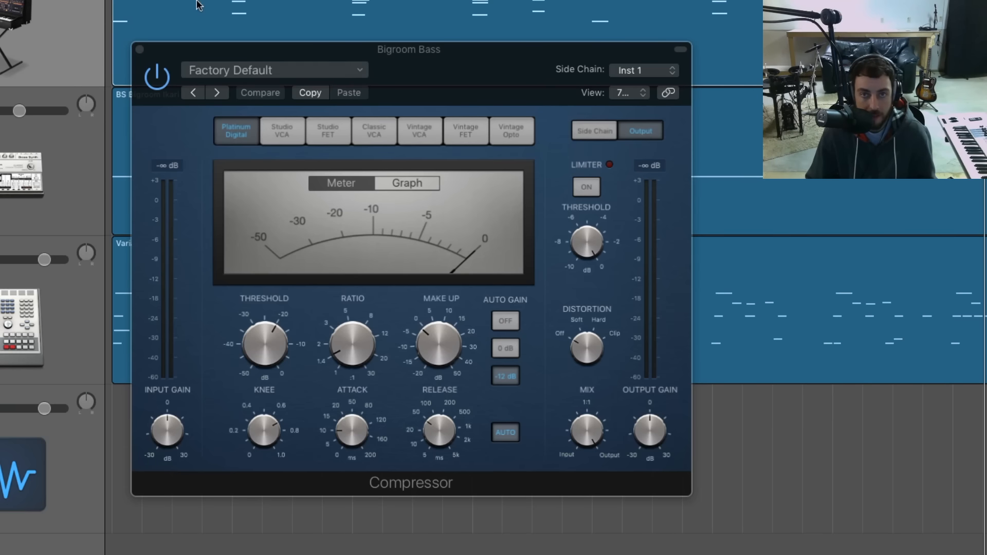
pyautogui.moveTo(370, 343); pyautogui.dragTo(354, 299)
pyautogui.moveTo(264, 343); pyautogui.dragTo(259, 376)
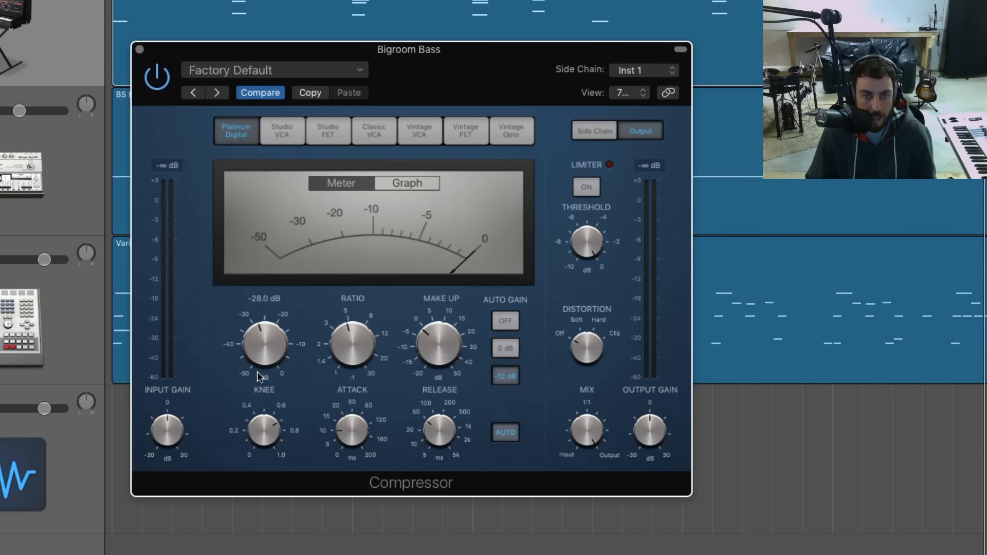
# - Play the project while setting the Compressor's threshold to -20.0 dB, stop playback, and close the plug-in window
pyautogui.press('space')
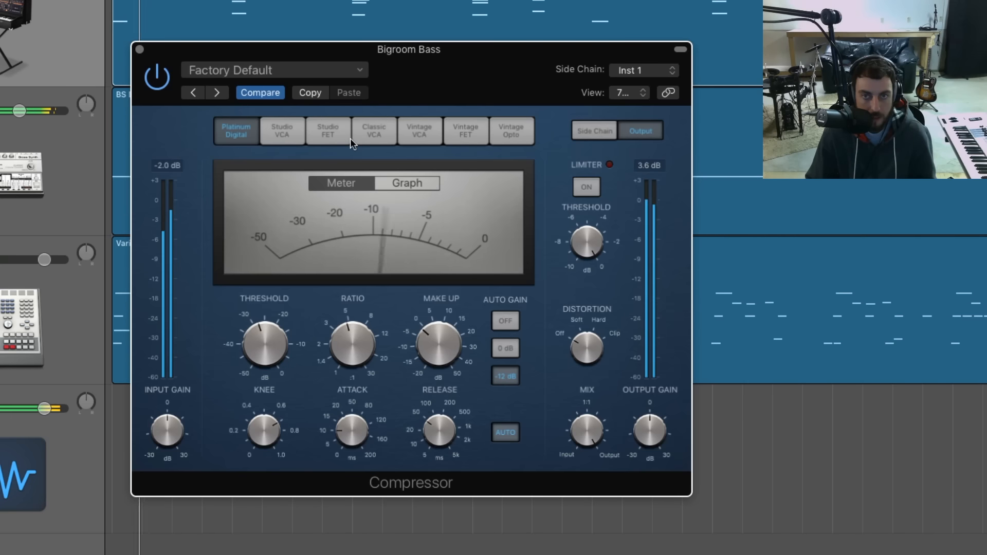
pyautogui.moveTo(264, 346); pyautogui.dragTo(264, 334)
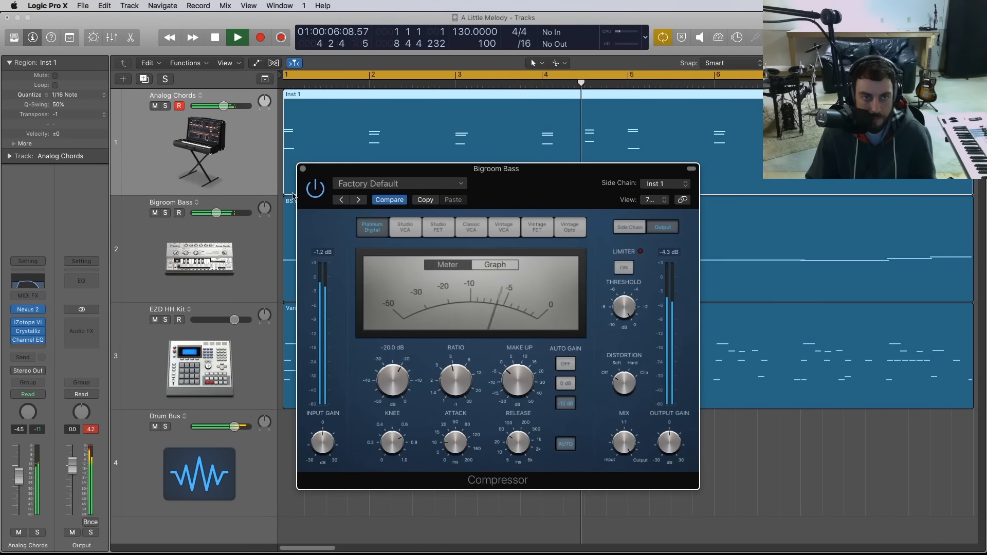
pyautogui.press('space')
pyautogui.click(302, 170)
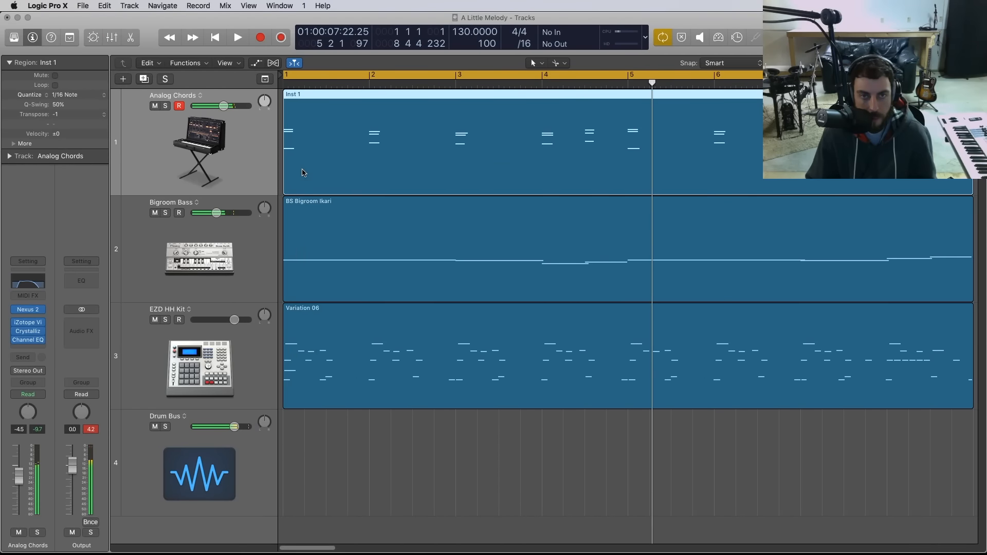